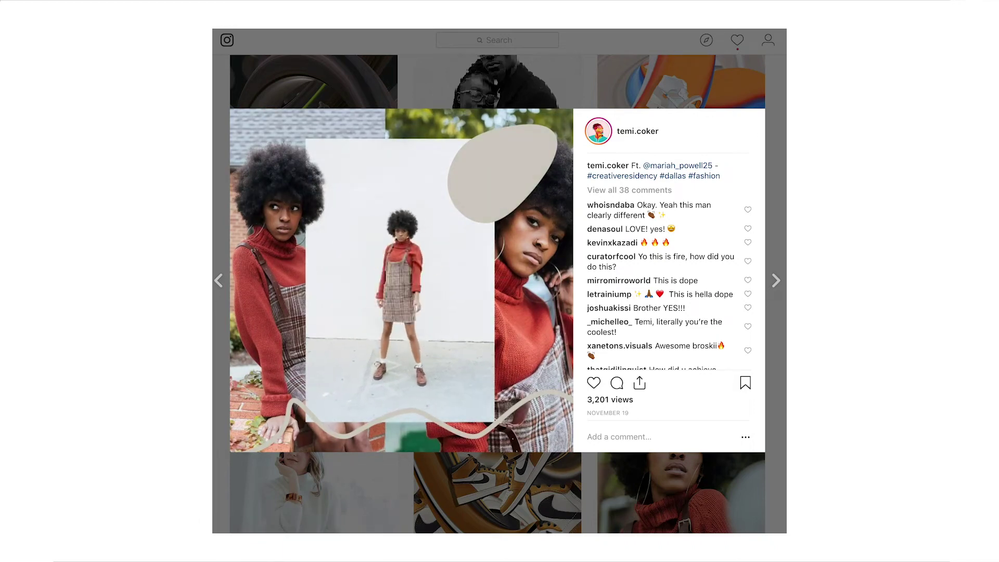
Browse the designer's Instagram post grid for examples of panoramic collage layouts
left_click(403, 488)
scroll(683, 304, "down", 5)
left_click(683, 291)
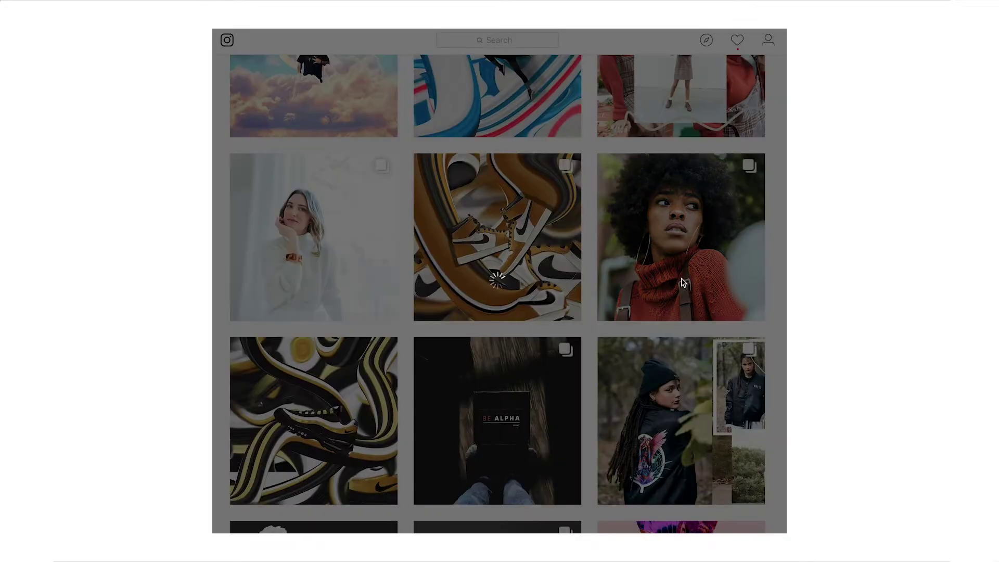
left_click(588, 384)
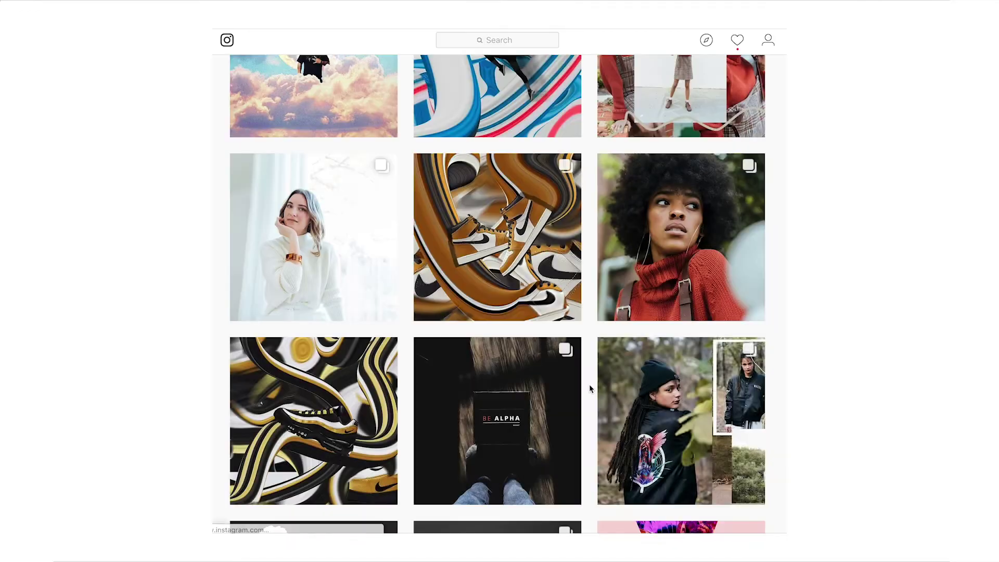
scroll(741, 310, "down", 10)
scroll(742, 312, "down", 8)
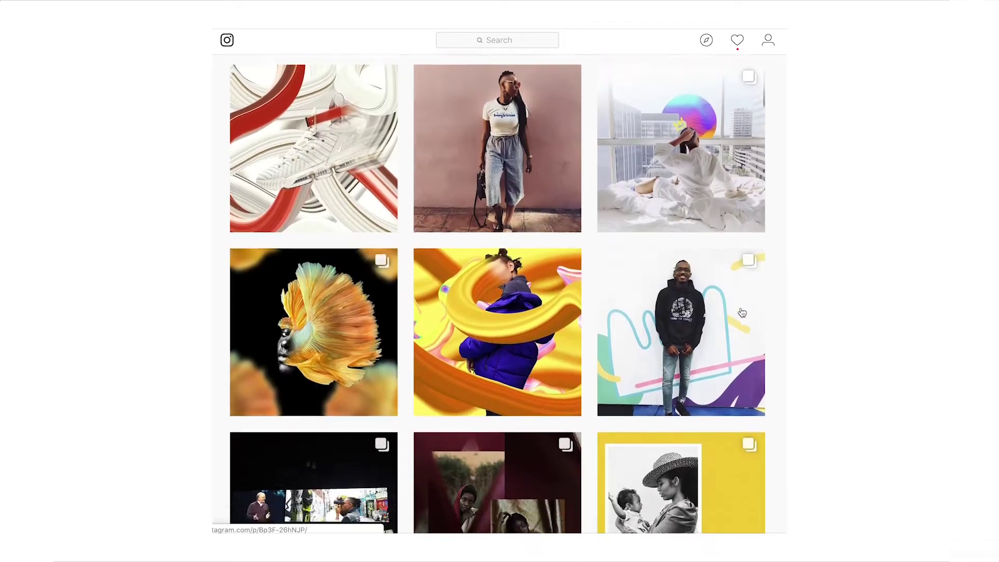
Open the October 9 collage post and view its carousel slides forward and back to the first one
left_click(548, 363)
left_click(560, 281)
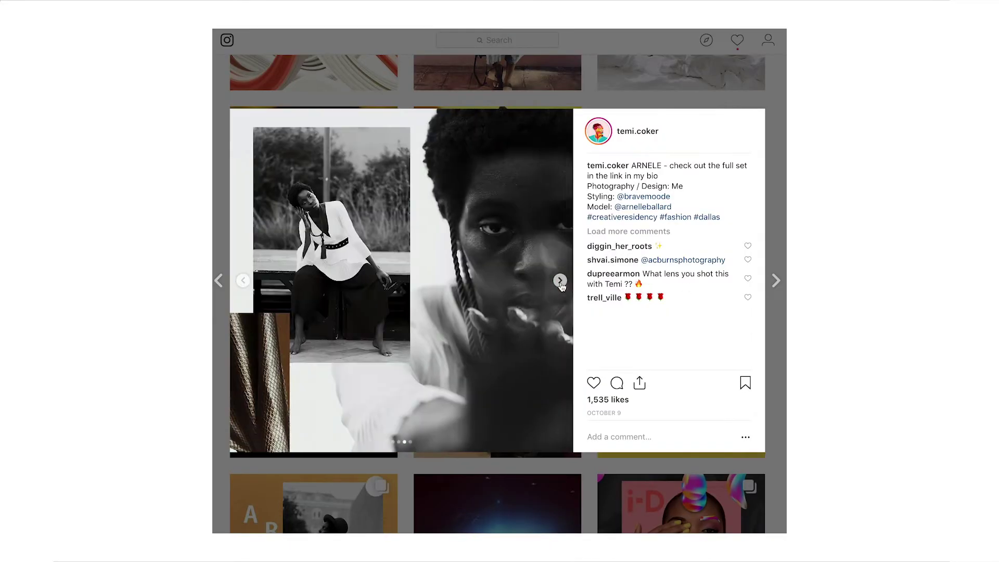
left_click(560, 281)
left_click(244, 281)
left_click(243, 280)
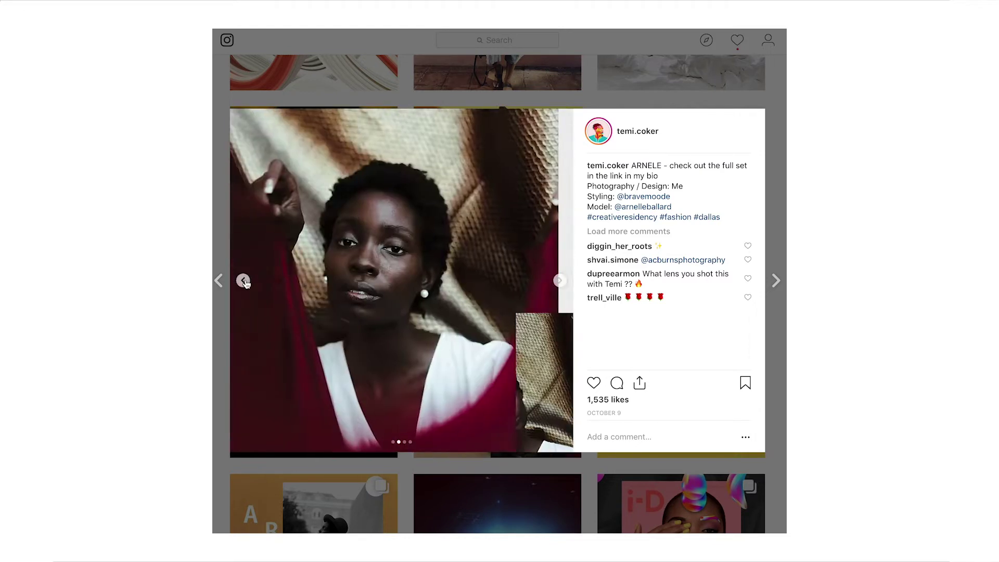
left_click(243, 281)
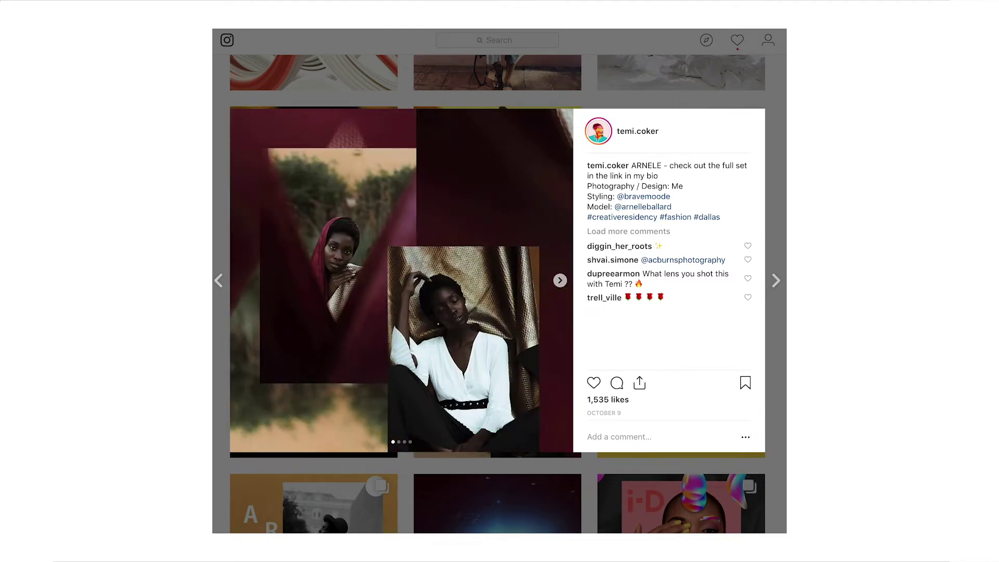
View the carousel slides of the October 8 mother-and-baby post through to the last one
left_click(776, 280)
left_click(559, 281)
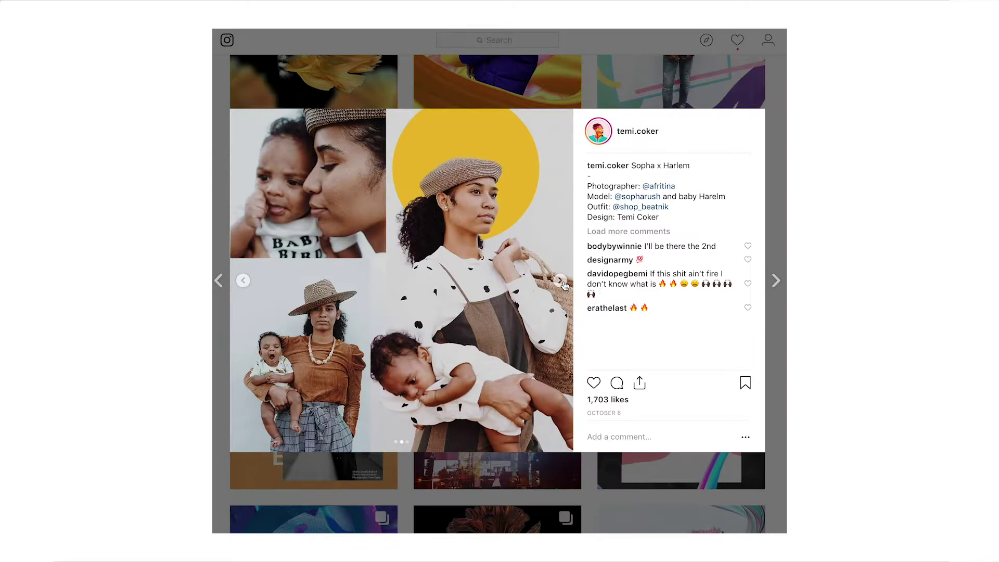
left_click(560, 281)
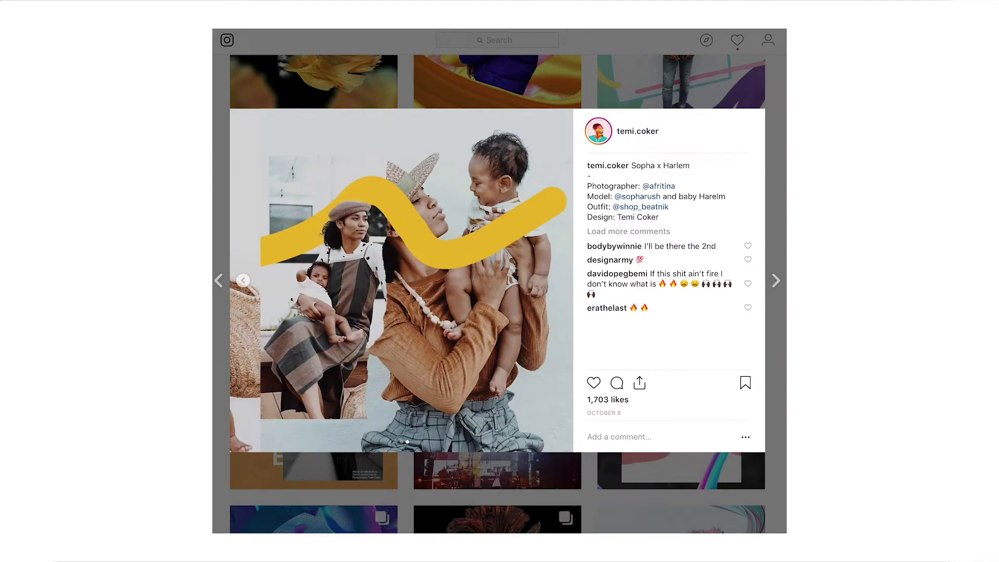
Open the October 3 fashion shoot post and examine how its images continue across the carousel slides
key("Escape")
scroll(416, 313, "down", 2)
left_click(363, 314)
left_click(560, 281)
left_click(565, 281)
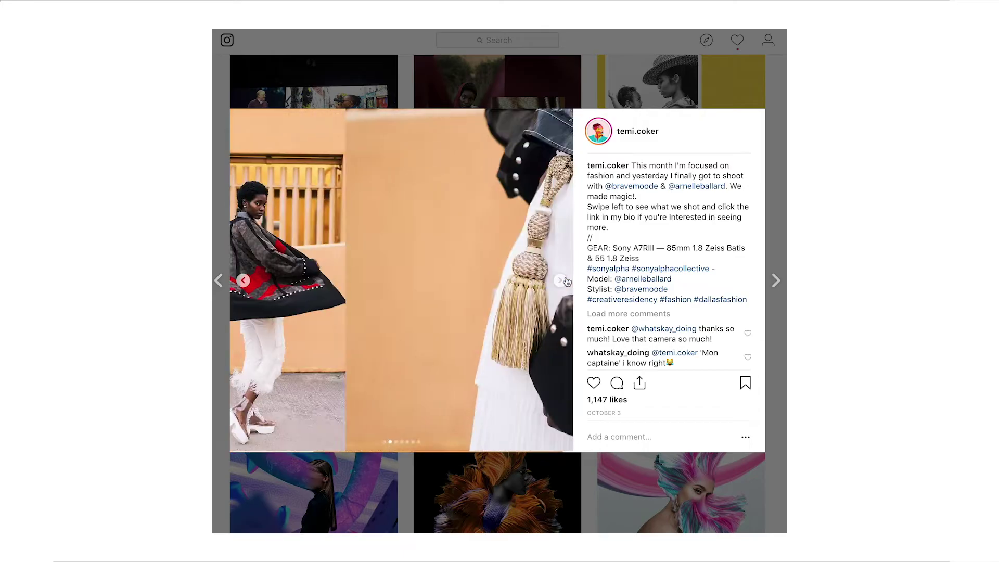
left_click(566, 281)
left_click(566, 281)
left_click(566, 281)
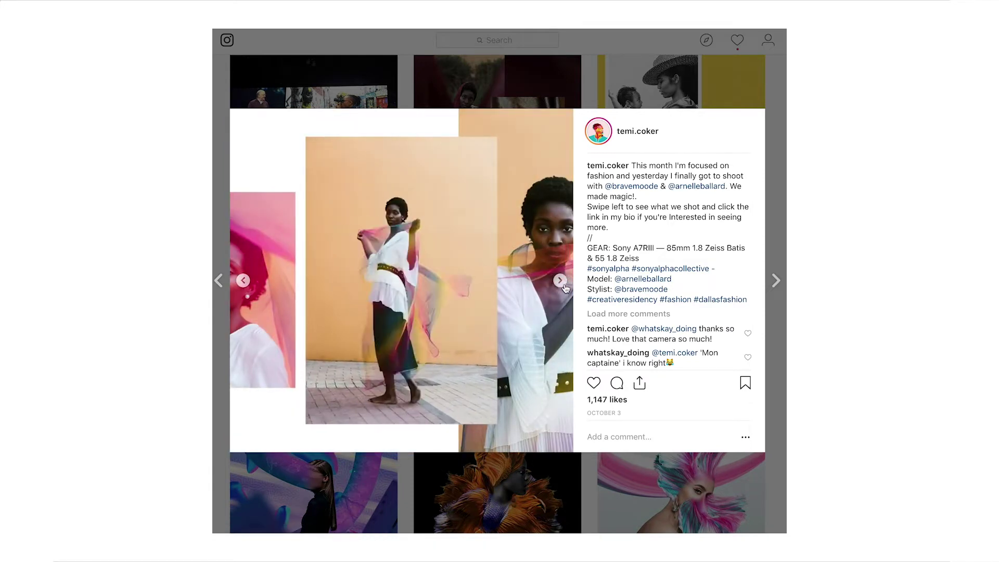
left_click(565, 286)
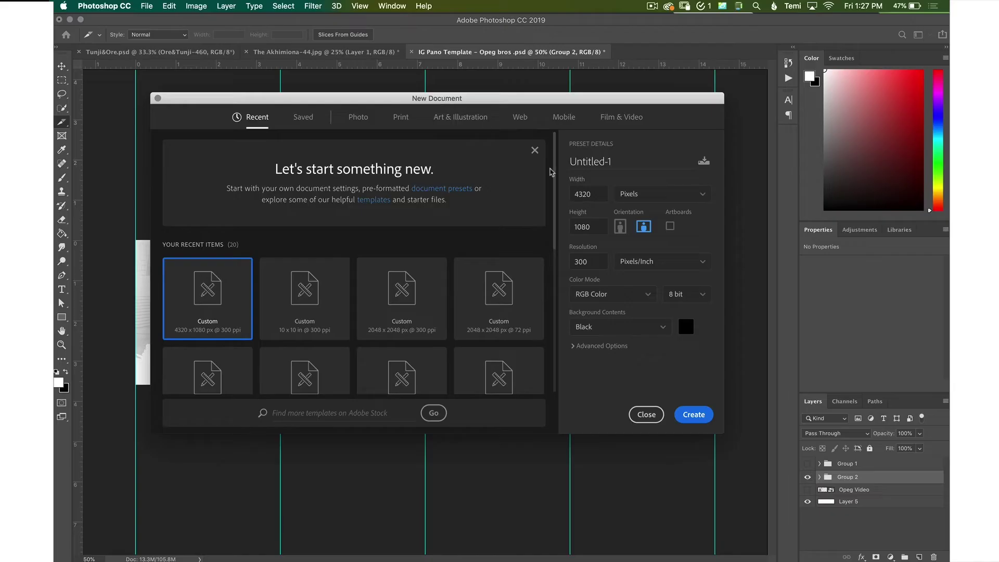
Set the new document's width to 1080 pixels
left_click_drag(591, 227, 579, 230)
left_click(607, 193)
type("1080")
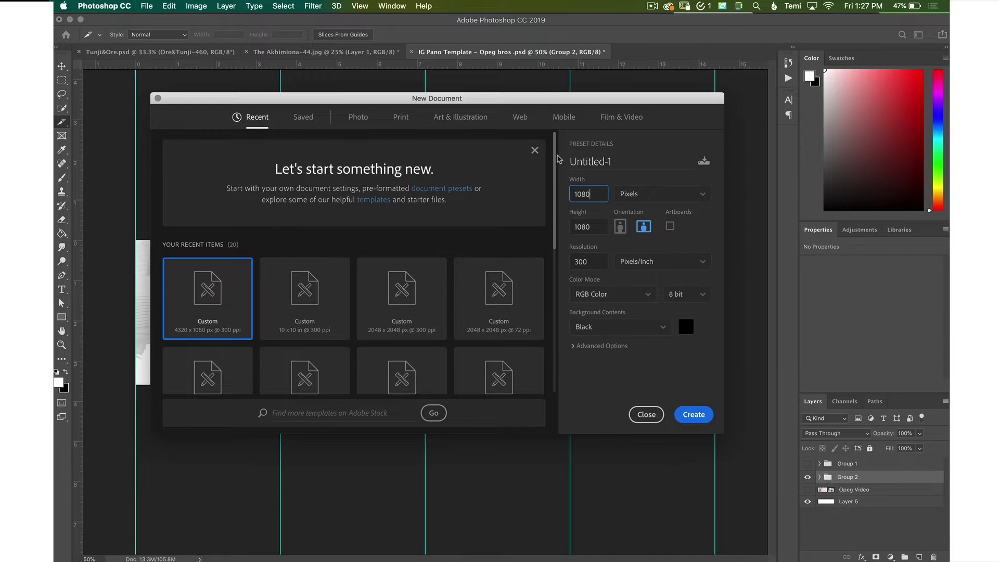
Calculate 1080 * 4 in Spotlight to find the panorama's total width
key("super+space")
type("1")
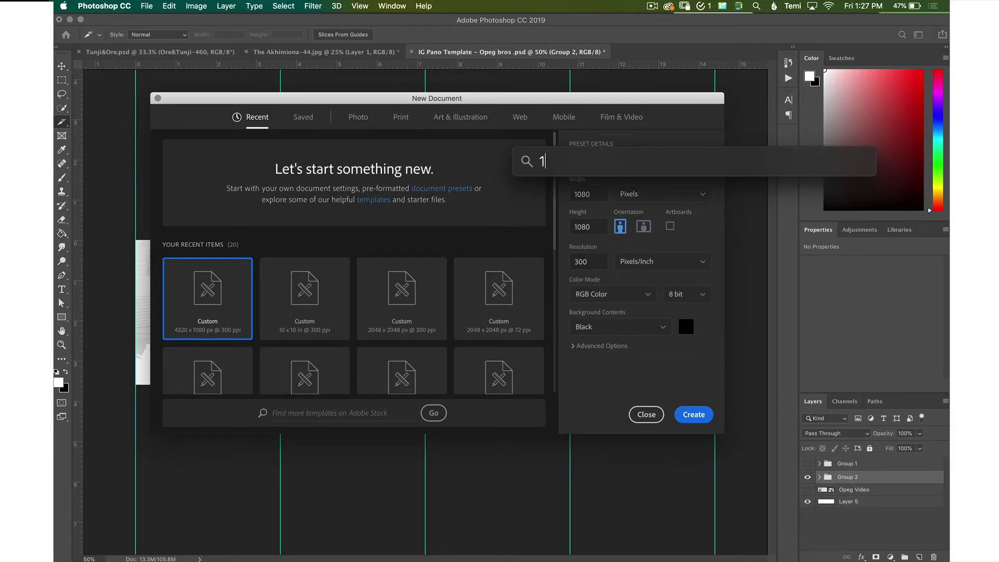
type("080 * 4")
key("super+a")
key("Escape")
key("Escape")
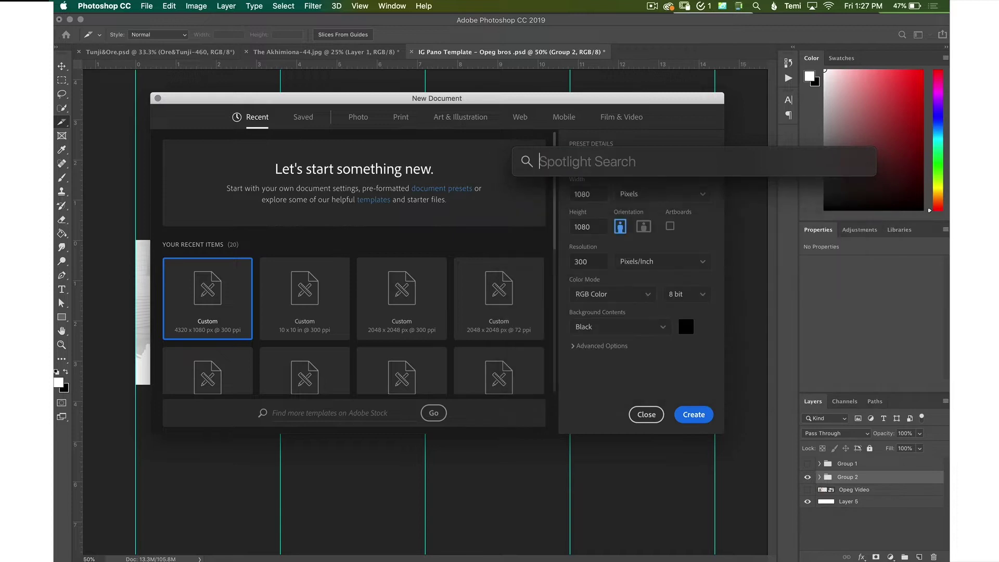
Create the new document with a width of 4320 pixels and white background contents
double_click(588, 193)
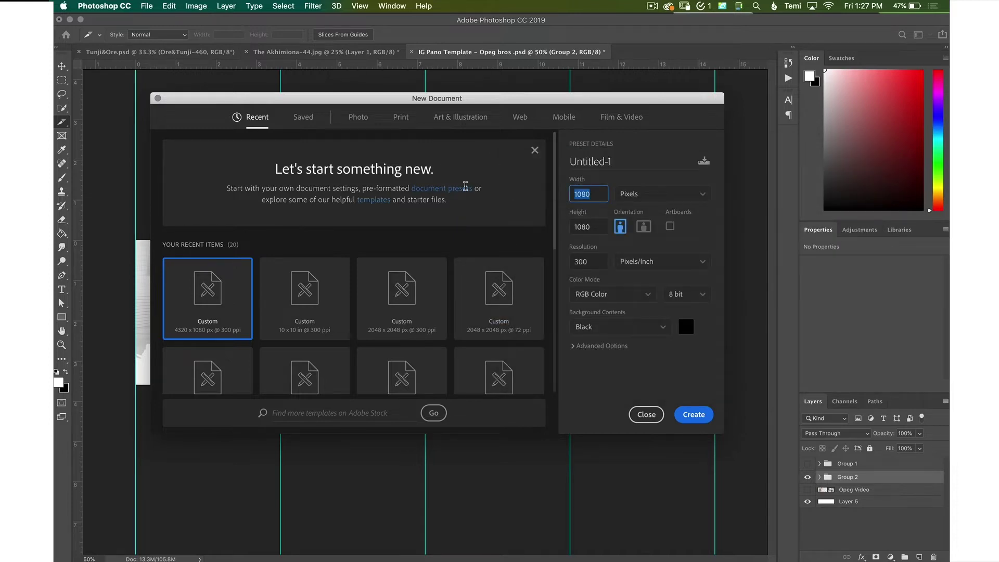
type("4320")
left_click(661, 196)
left_click(630, 211)
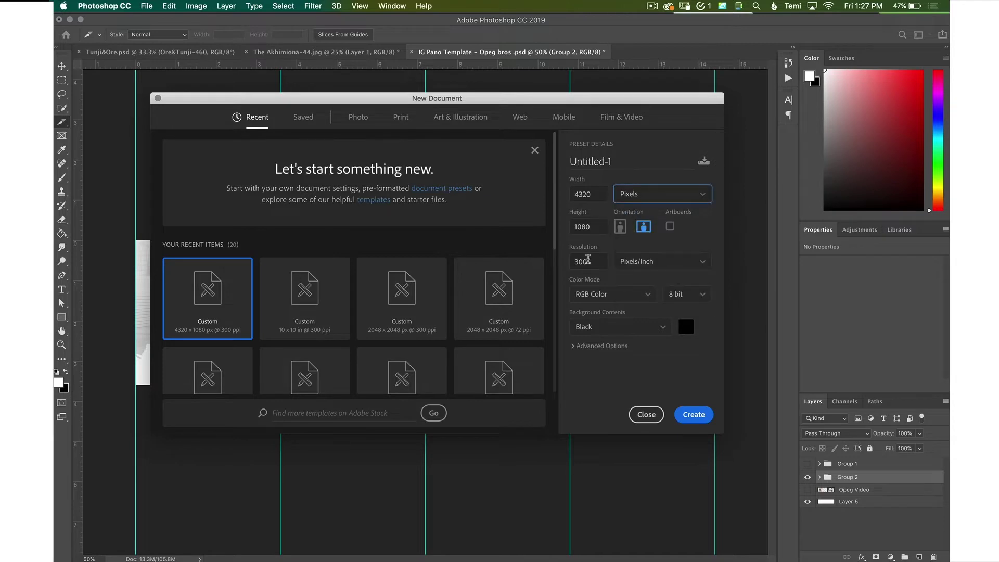
left_click(595, 330)
left_click(597, 346)
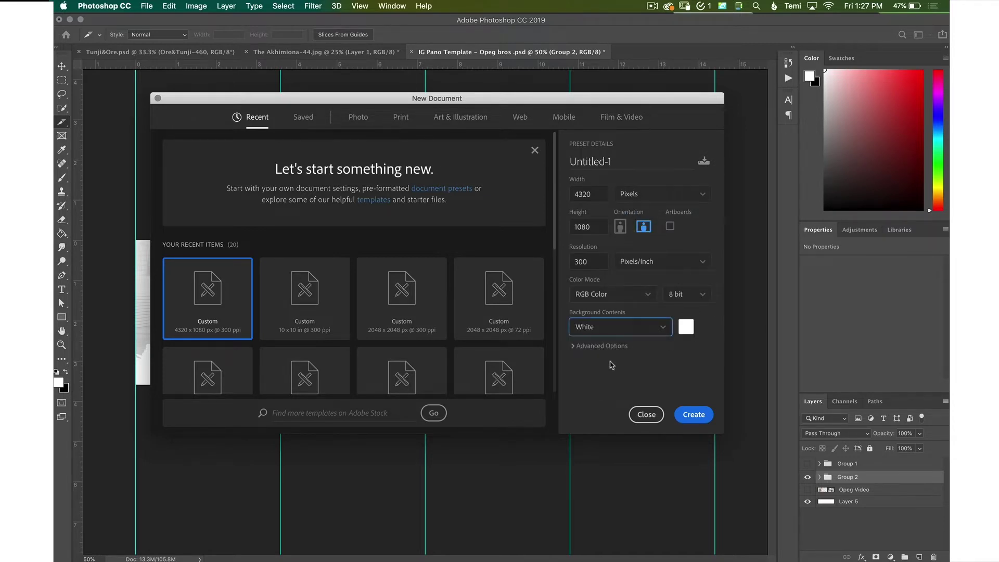
left_click(694, 415)
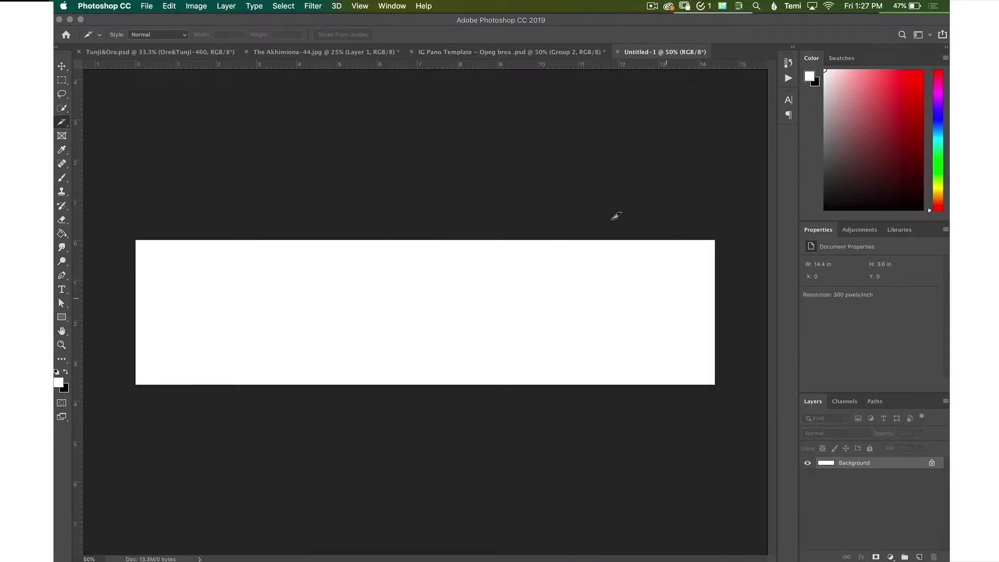
Set up a new guide layout, trying 5 columns and settling on 4
left_click(364, 6)
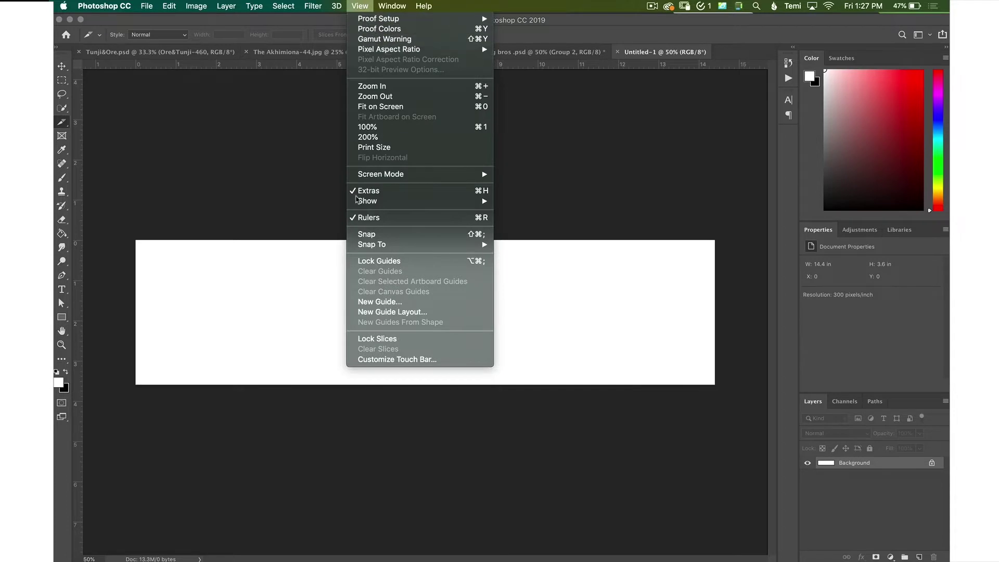
left_click(404, 312)
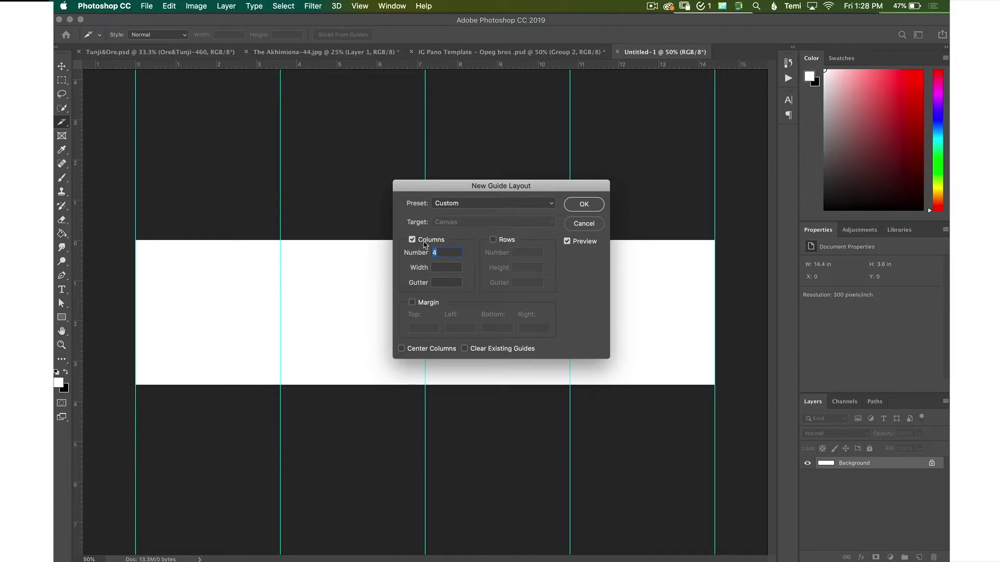
type("5")
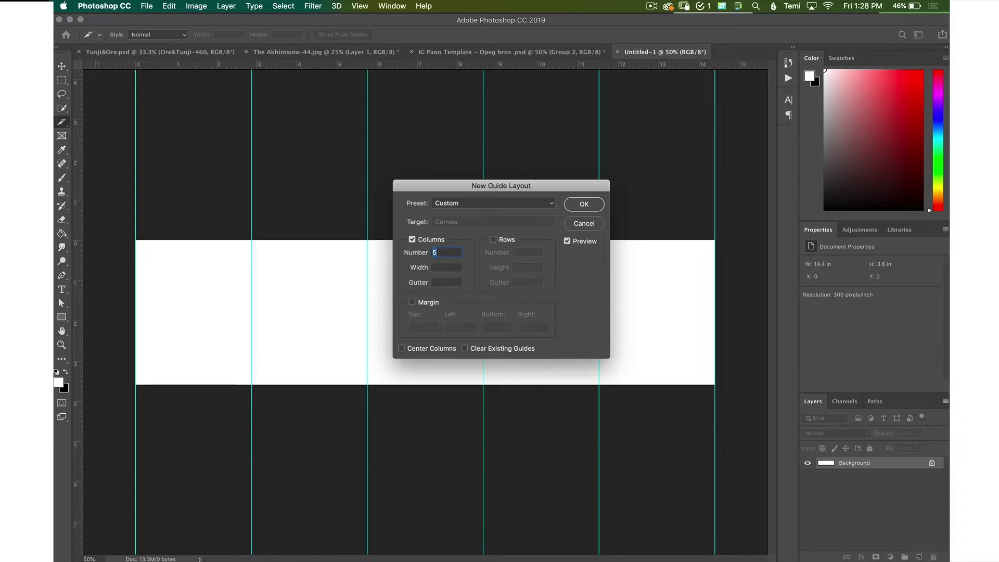
type("4")
Check the panorama width for four columns by calculating 4*1080 in Spotlight
key("super+space")
type("4")
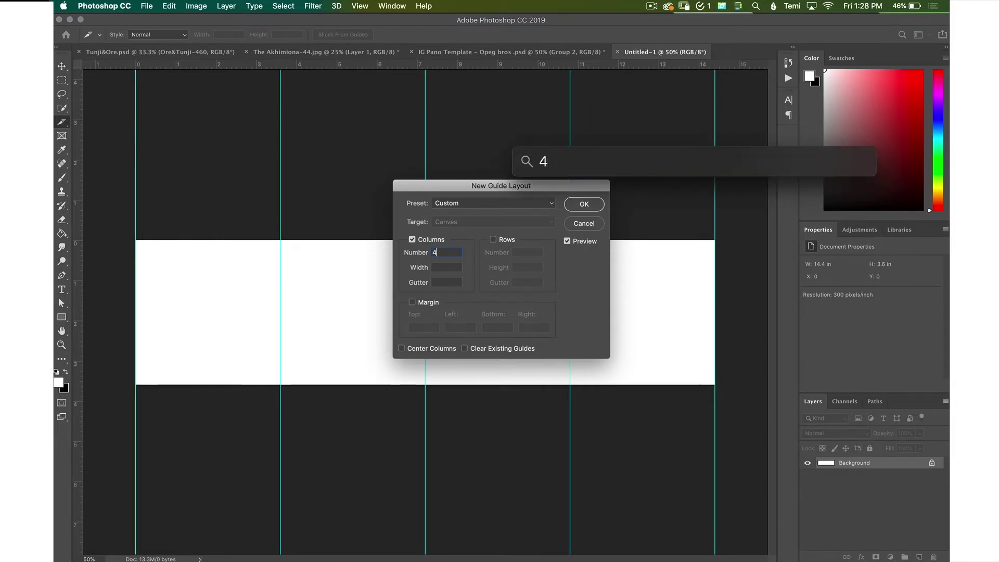
type("*1080")
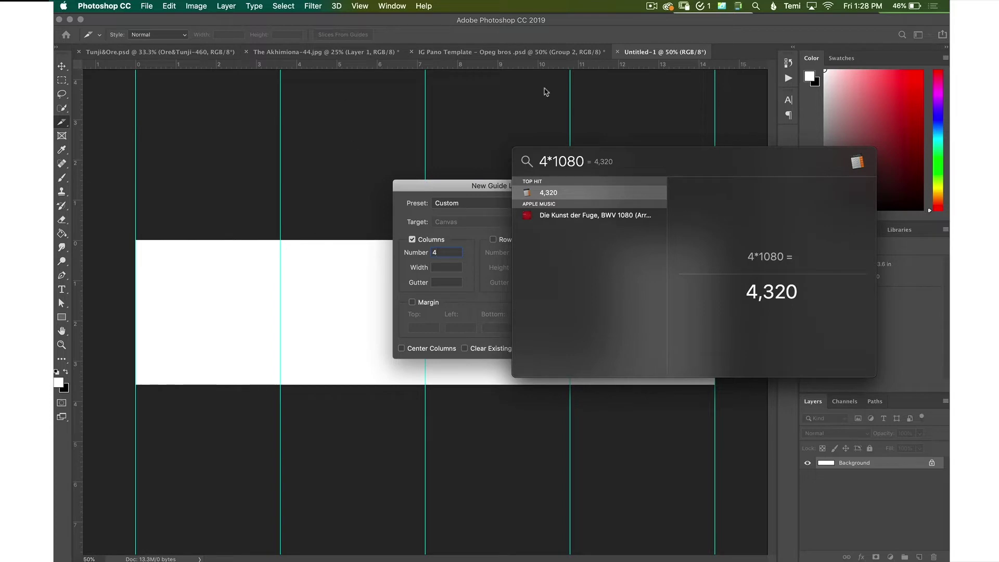
key("super+a")
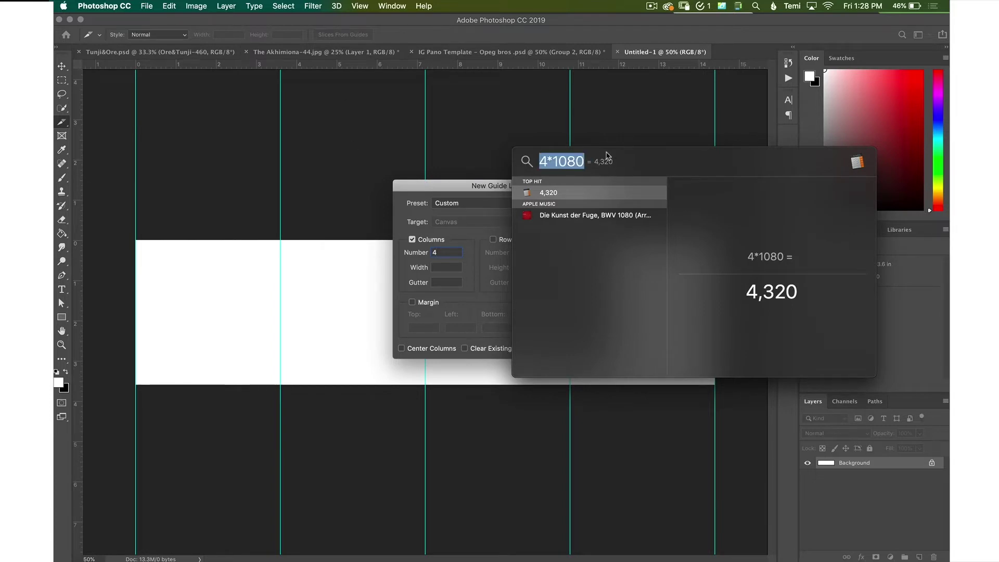
key("super+v")
key("super+a")
key("Escape")
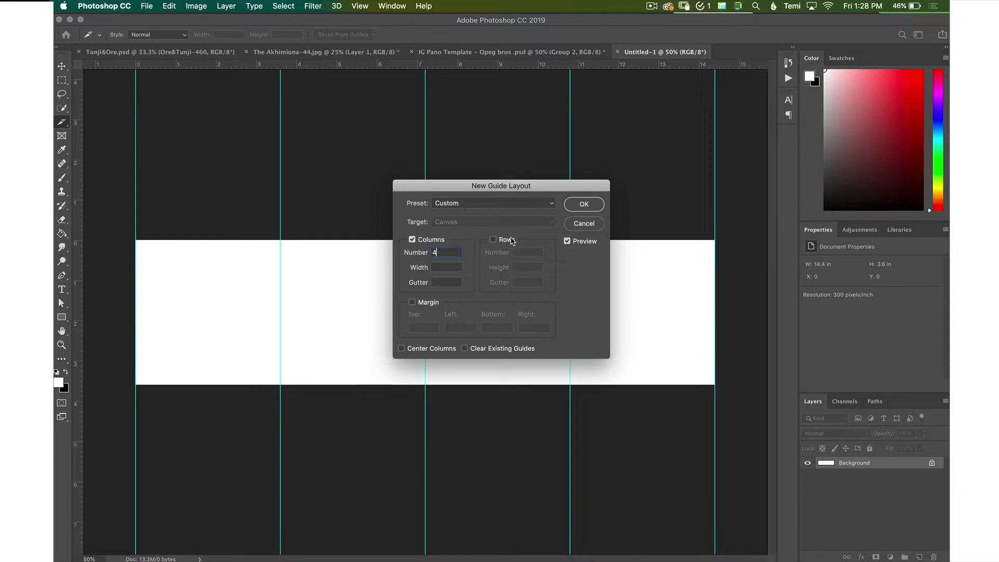
Toggle the guide layout's preview off and on, leave rows disabled, and apply the layout to the canvas
left_click(512, 241)
left_click(516, 240)
left_click(567, 241)
left_click(567, 240)
left_click(584, 205)
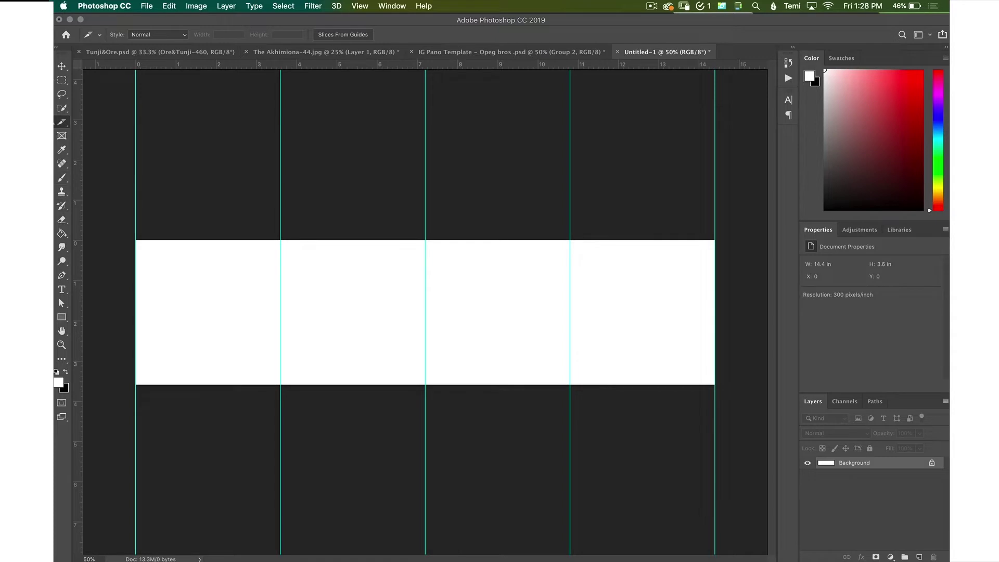
Slice the canvas from its guides with the Slice tool, inspect the slices, and switch to the Move tool
left_click(62, 121)
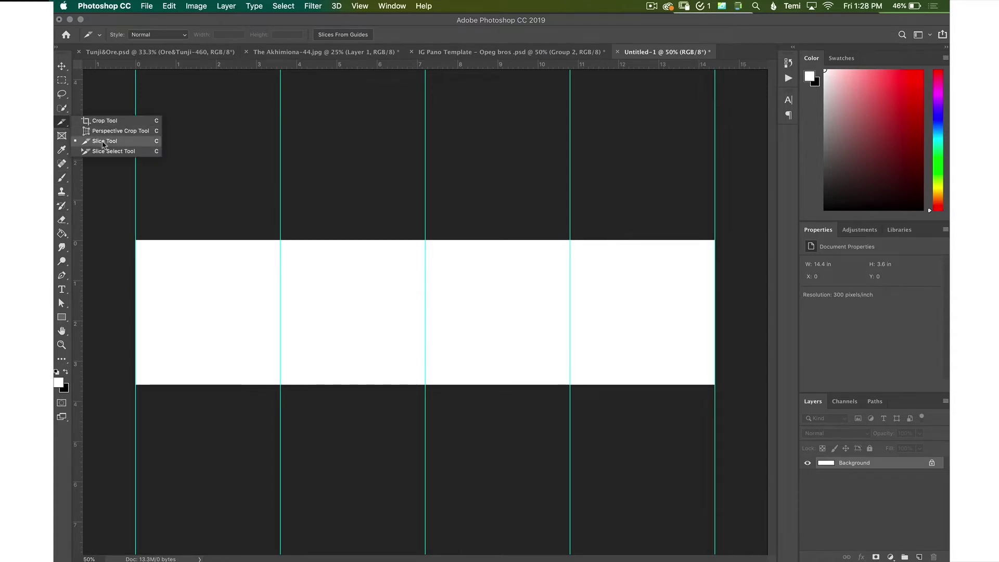
left_click(104, 145)
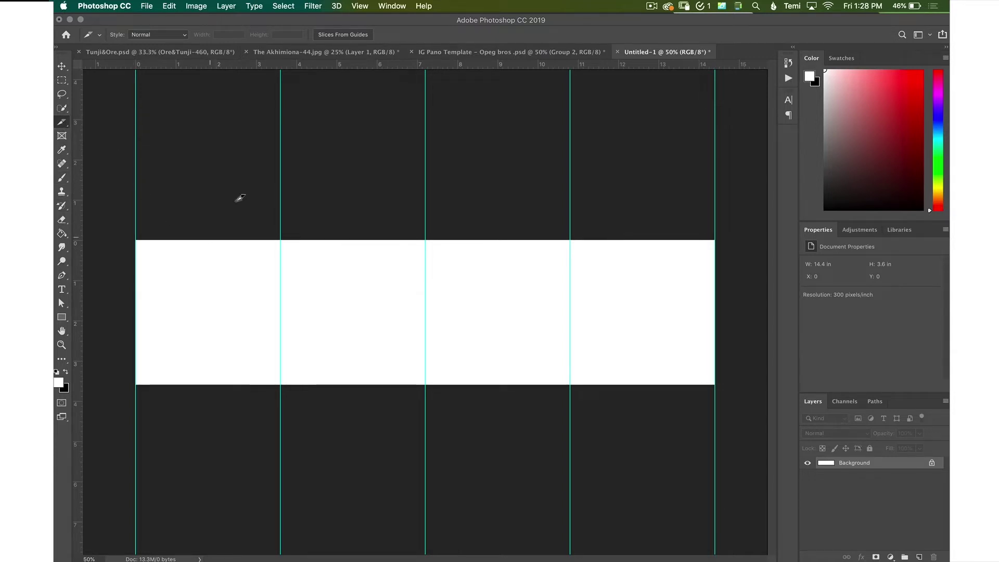
left_click(344, 35)
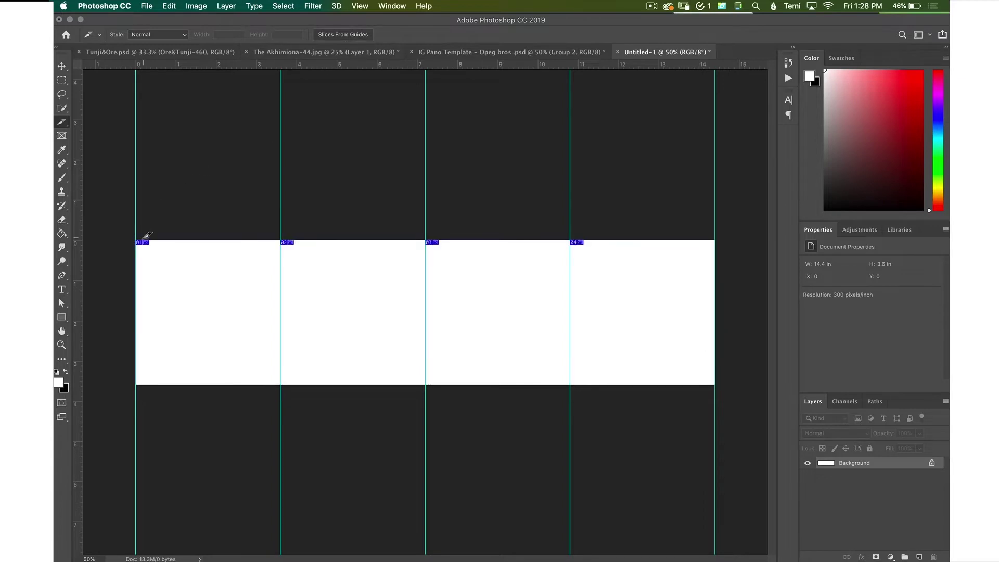
key("super+plus")
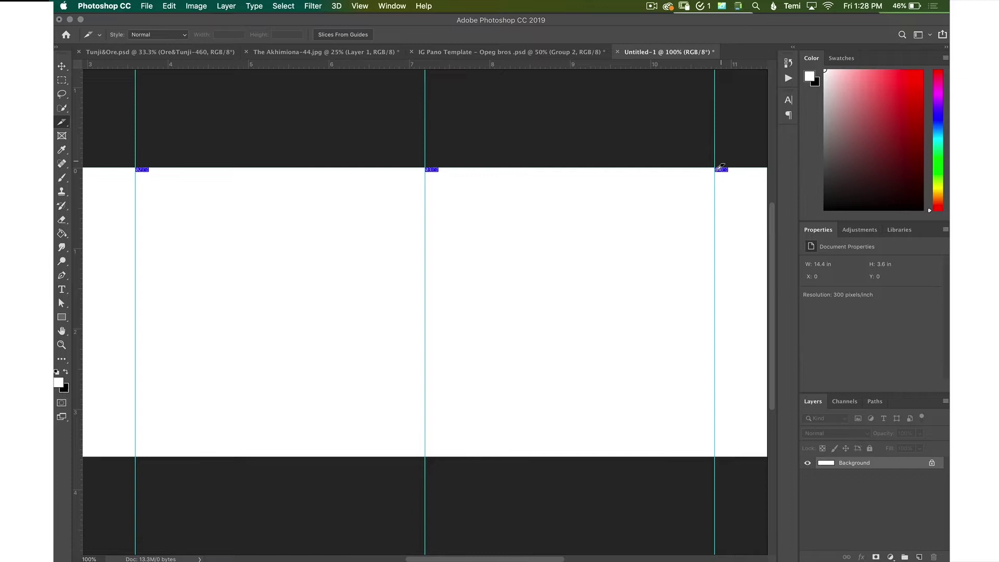
left_click(63, 67)
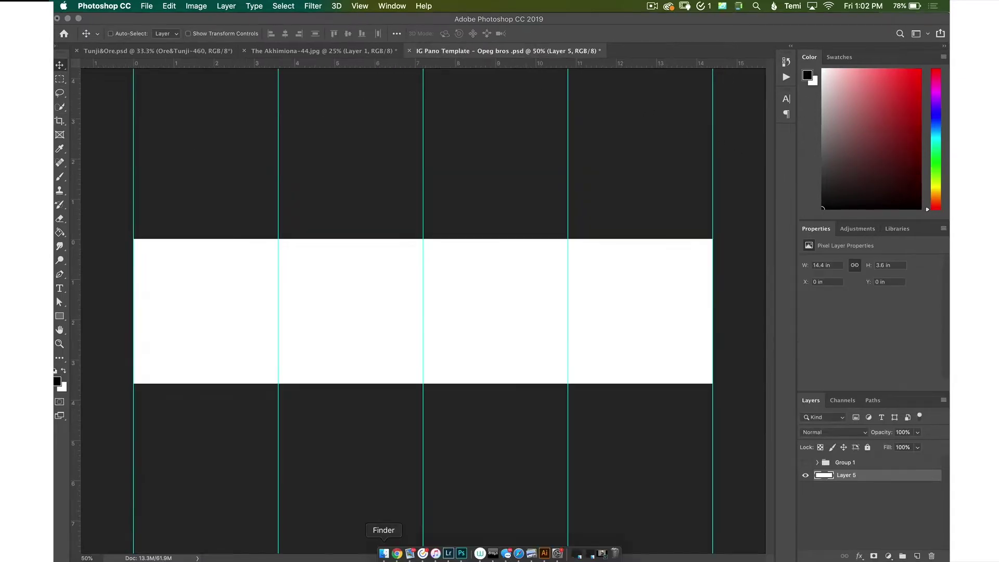
Switch to Finder and select Opegbrothers-63.jpg in the Final folder of Opeg Brothers
left_click(384, 553)
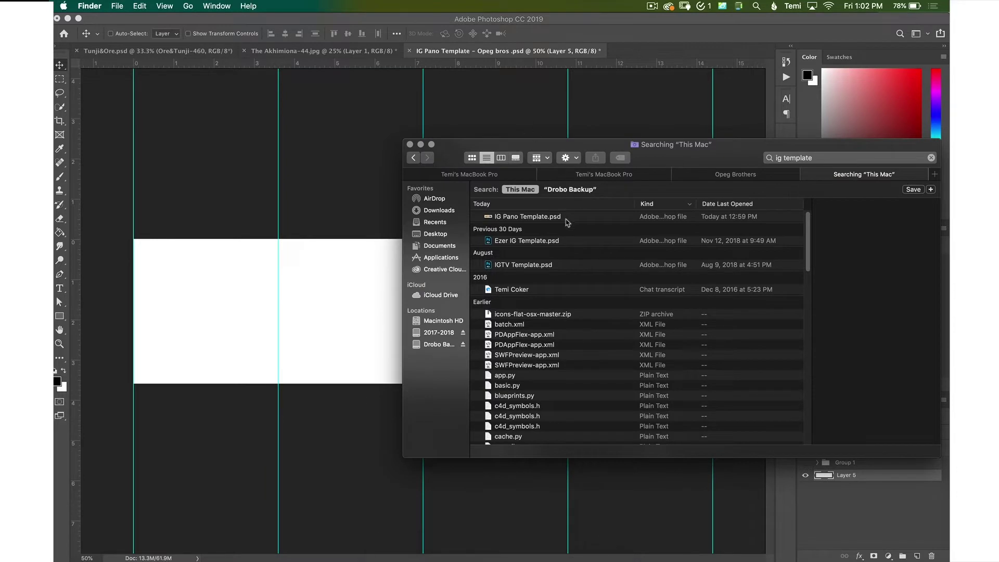
left_click(753, 174)
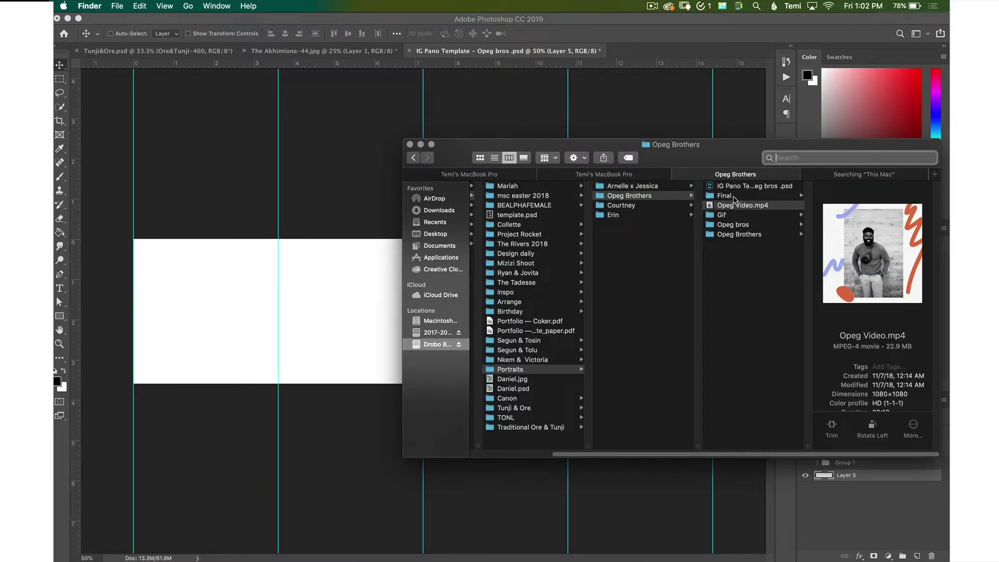
left_click(732, 196)
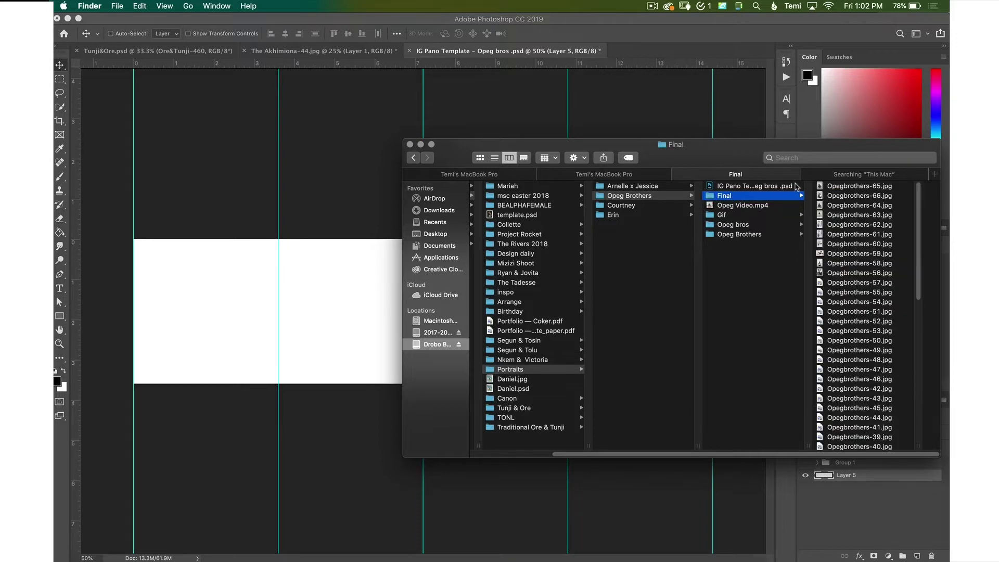
left_click(858, 215)
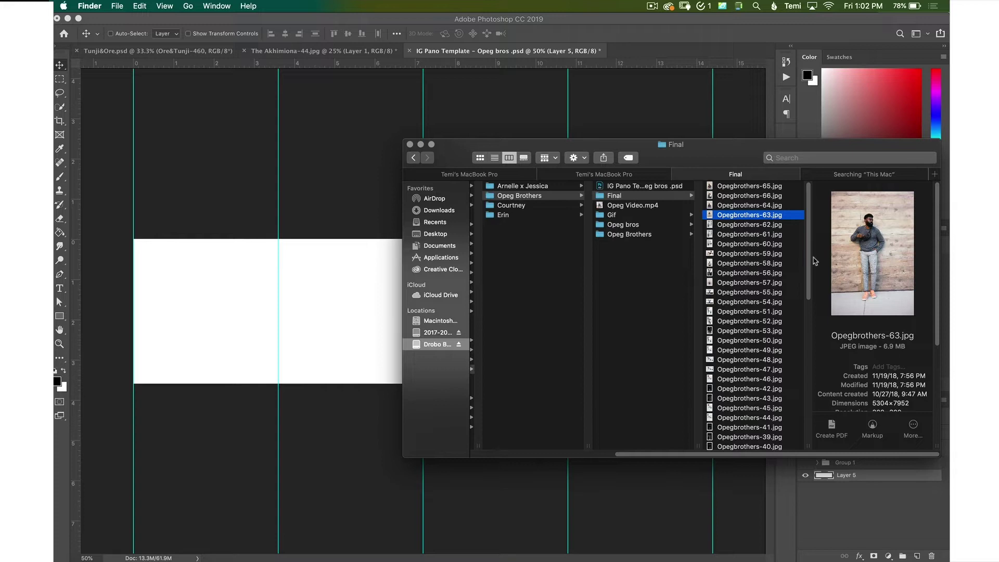
Browse the photos in the Final folder and preview Opegbrothers-15.jpg in gallery view before returning to column view
left_click_drag(810, 268, 802, 417)
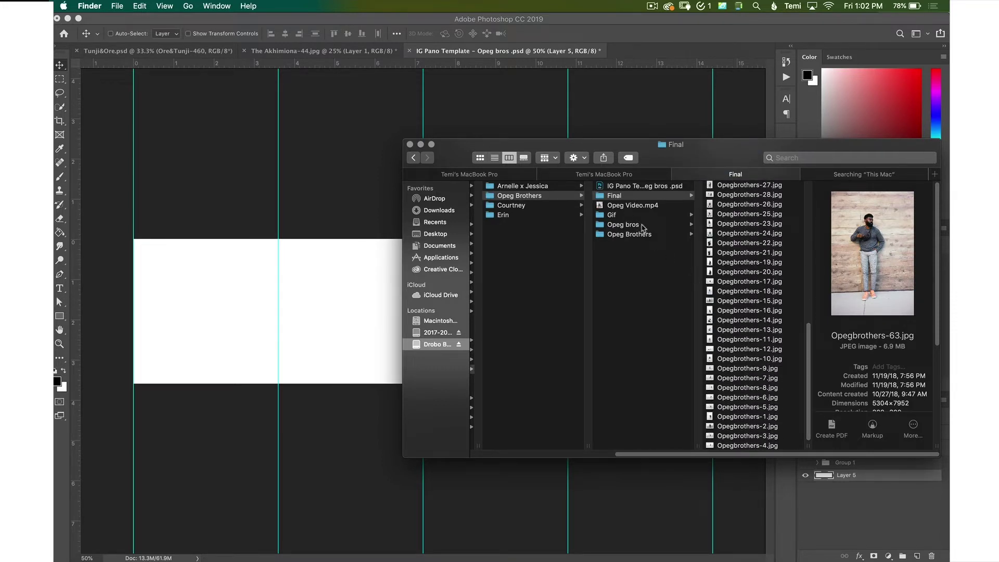
left_click(739, 300)
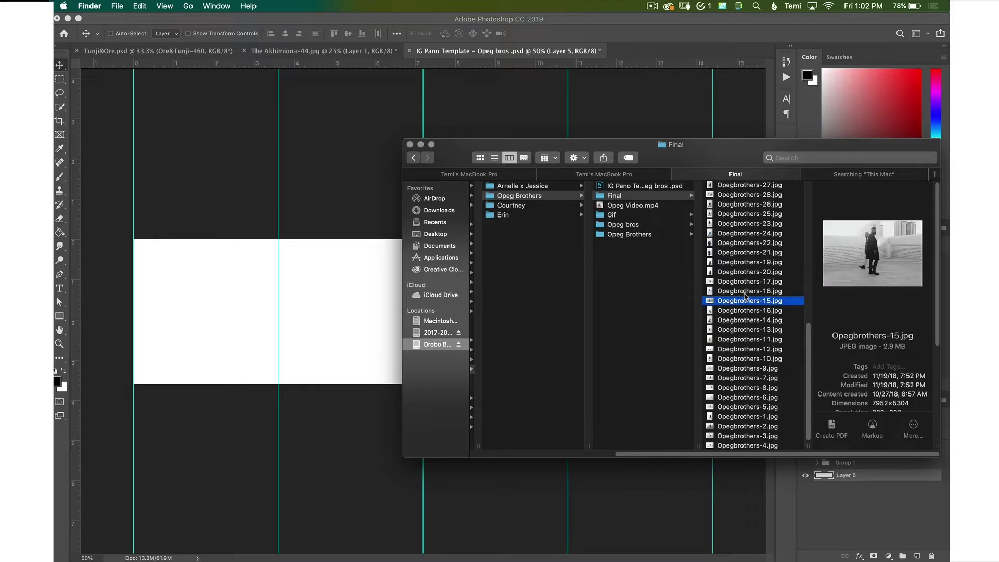
left_click(526, 158)
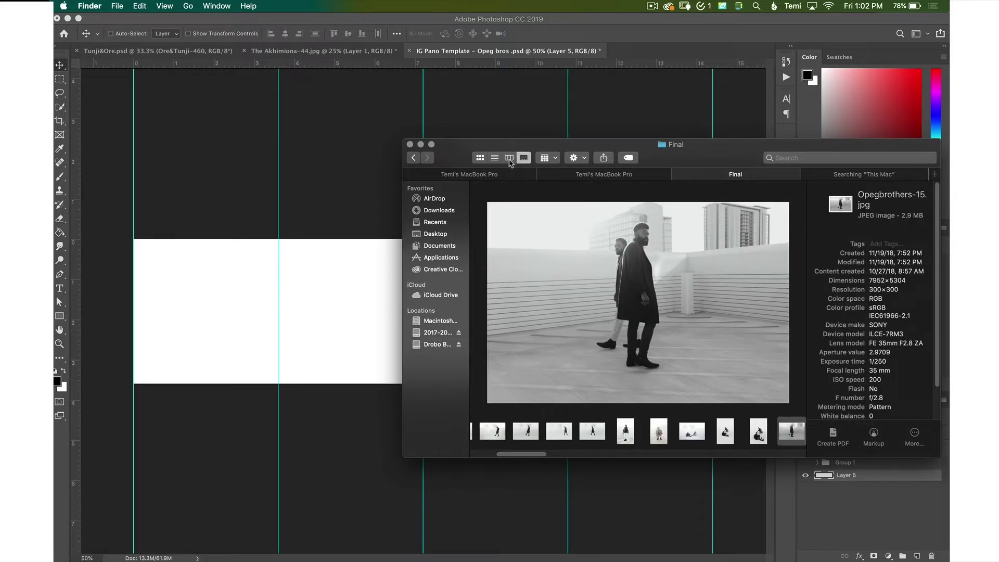
left_click(510, 159)
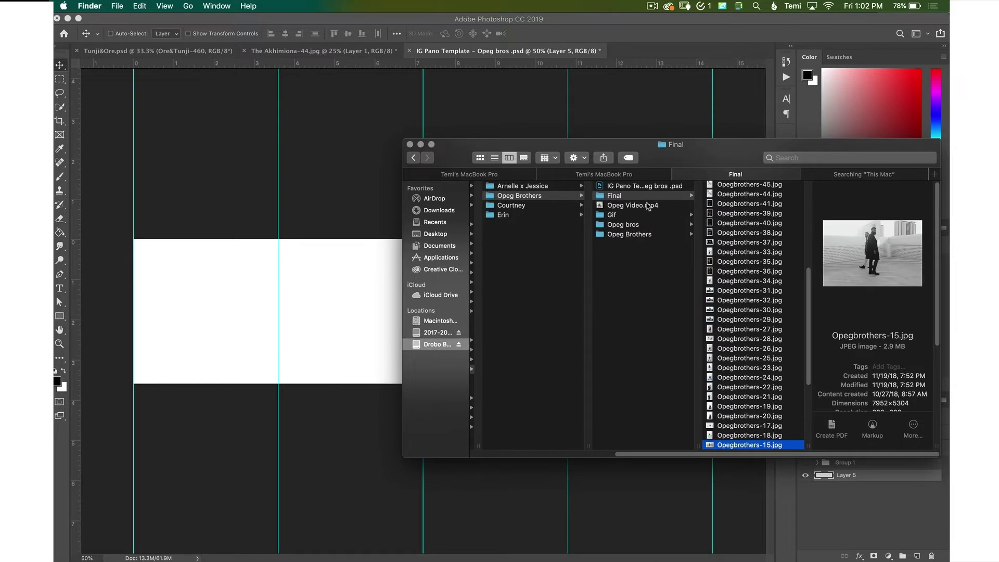
Place Opeg Video.mp4 from the Opeg Brothers folder on the panorama canvas as a smart object
key("Left")
key("Down")
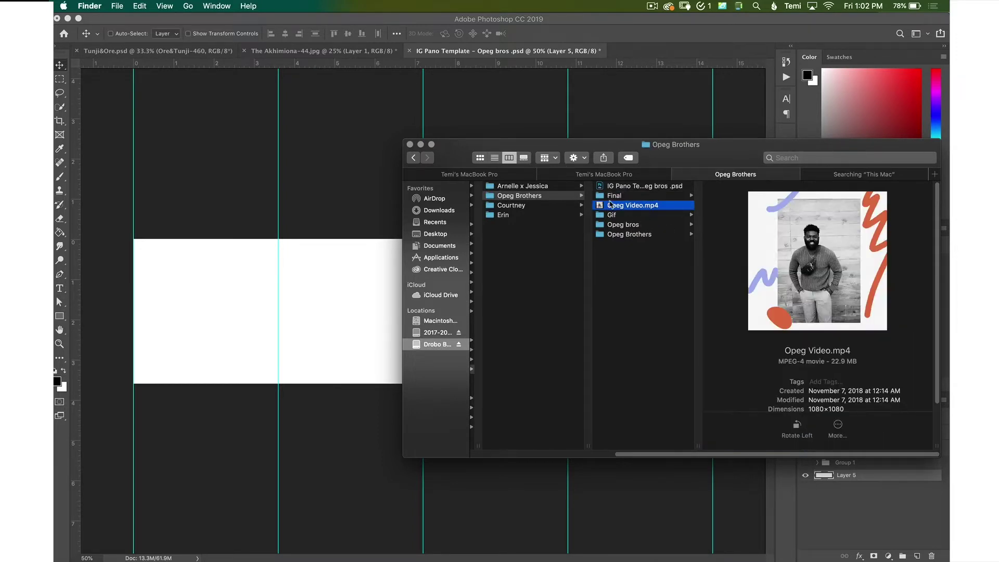
left_click_drag(600, 208, 188, 333)
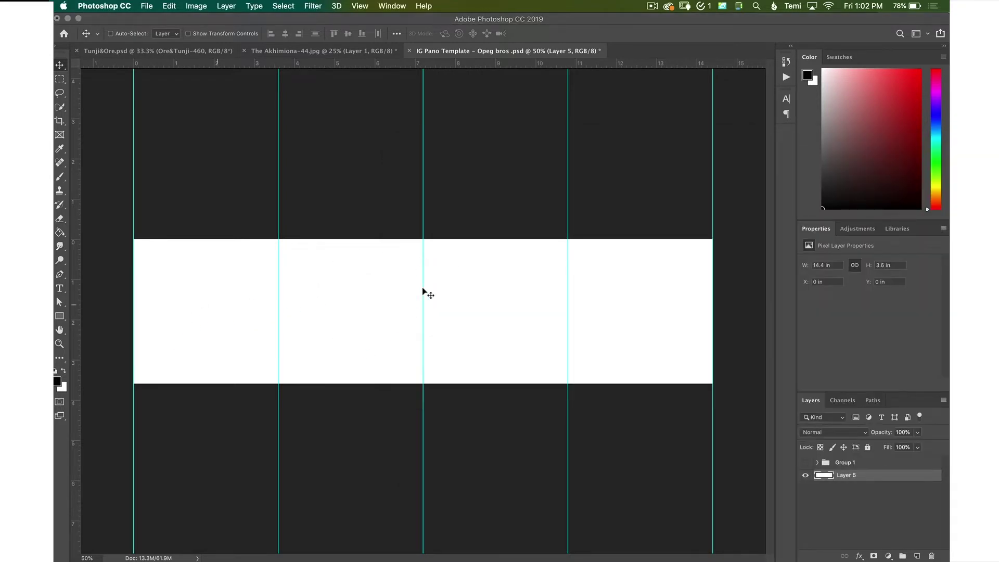
key("Return")
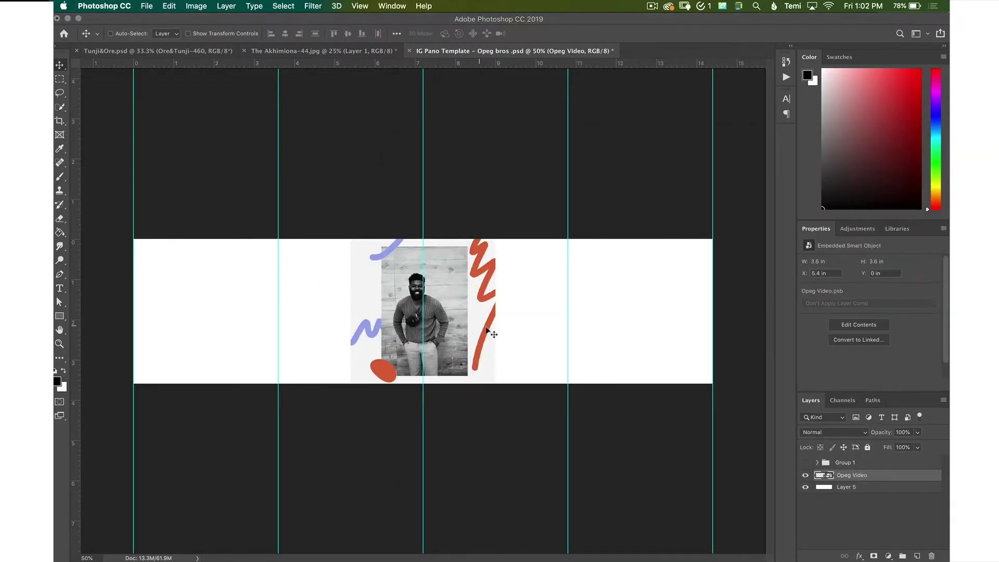
Move the Opeg Video layer onto the first slide and nudge it until it lines up with the guides
left_click_drag(486, 329, 269, 328)
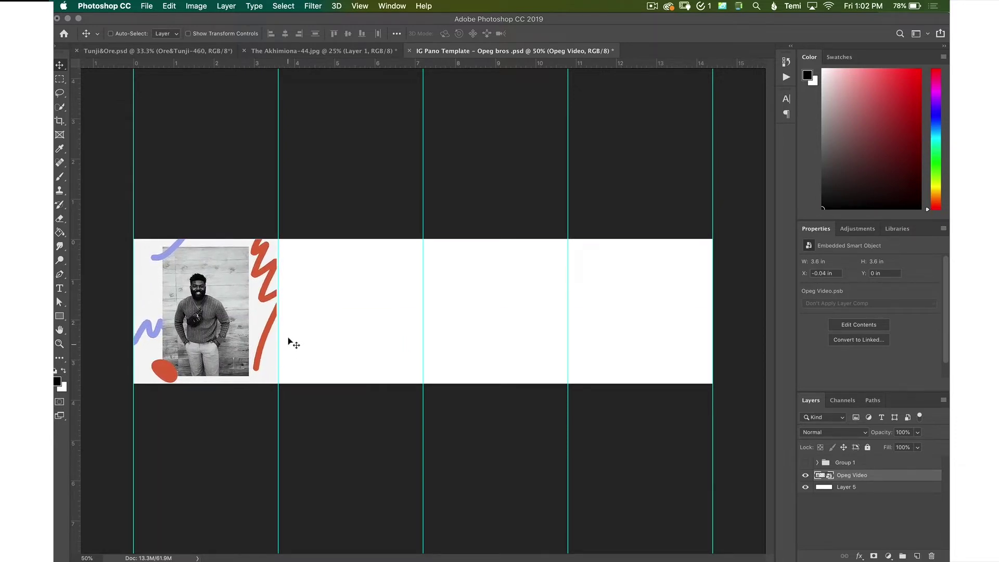
key("Right")
key("Right")
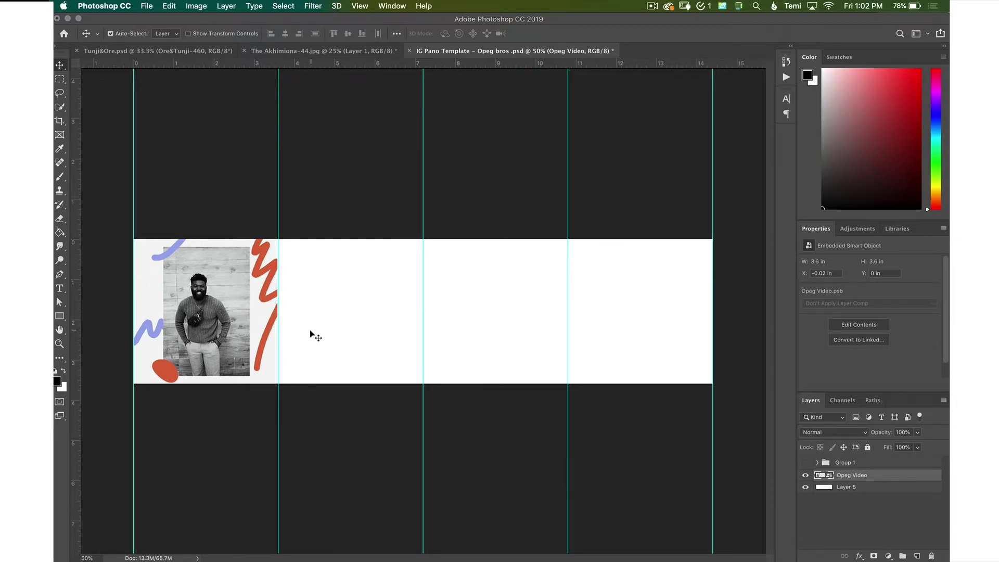
Switch to Finder and open the Final folder in gallery view
key("super+equal")
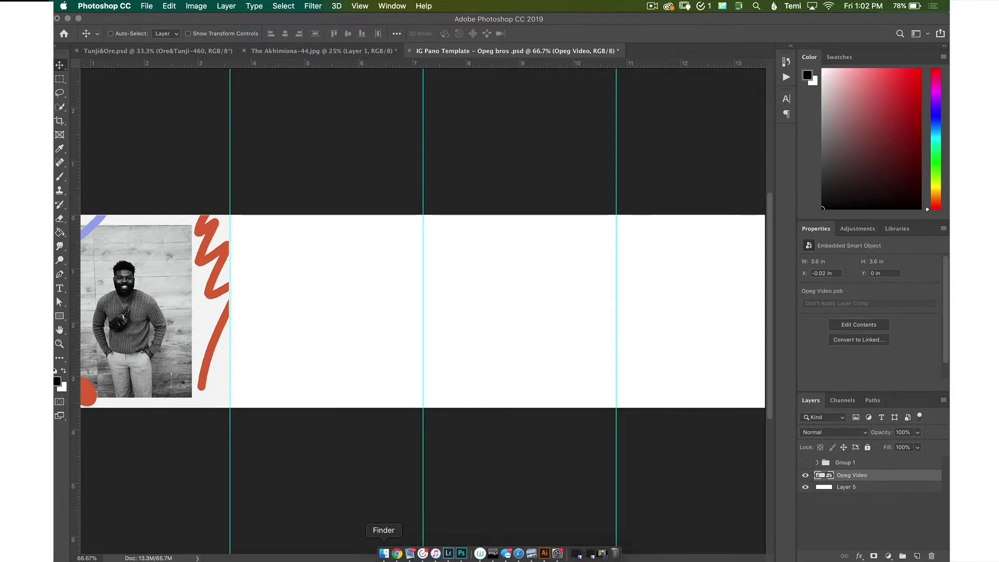
left_click(384, 553)
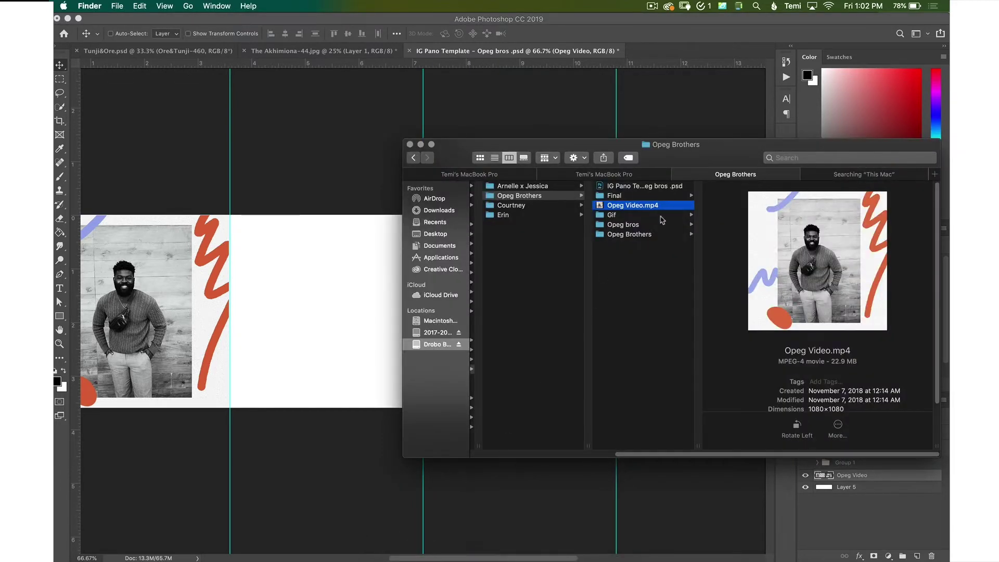
left_click(650, 225)
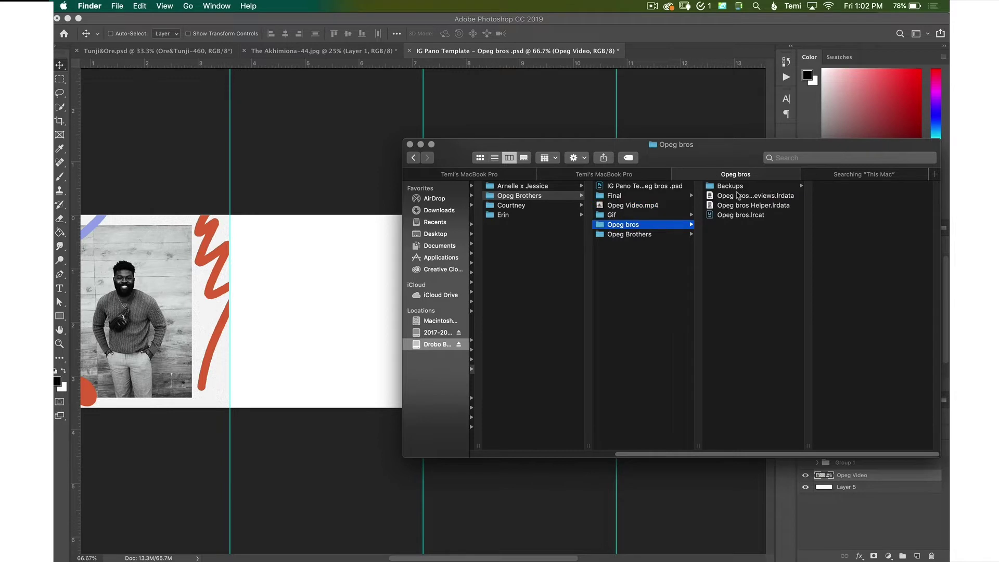
left_click(629, 195)
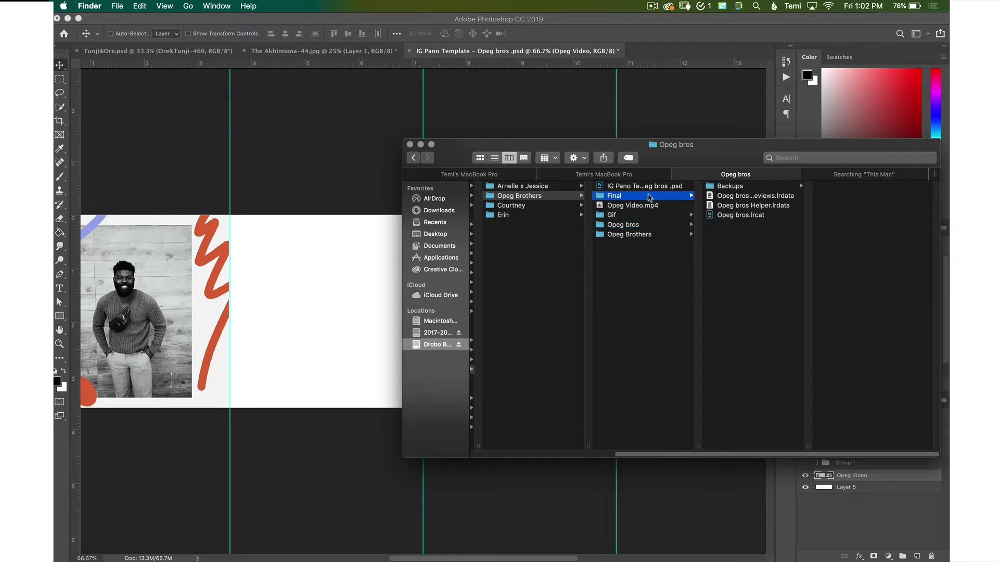
key("super+4")
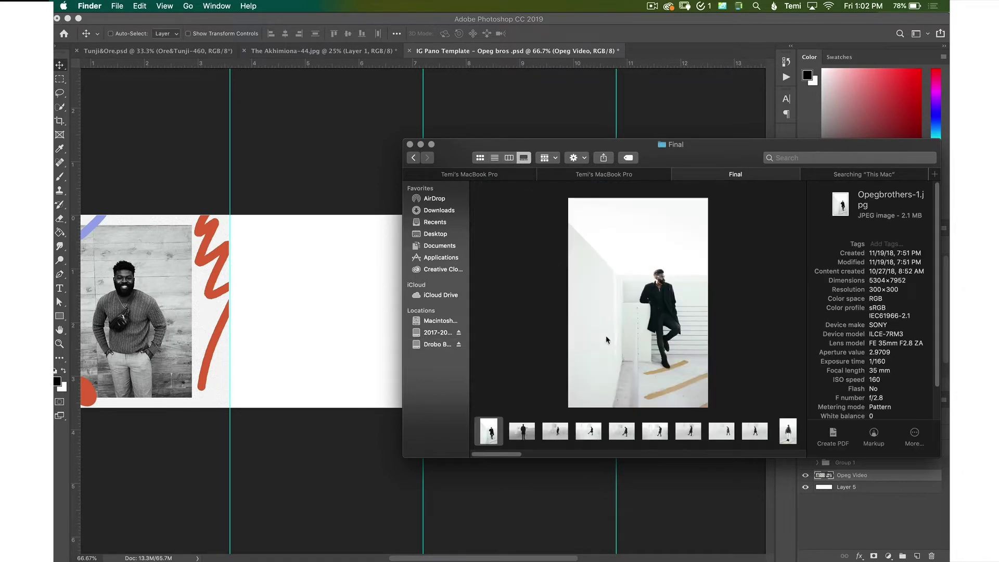
Browse to Opegbrothers-9.jpg and place it enlarged at the bottom of the second slide, starting at that slide's first guide
left_click(522, 431)
left_click(555, 430)
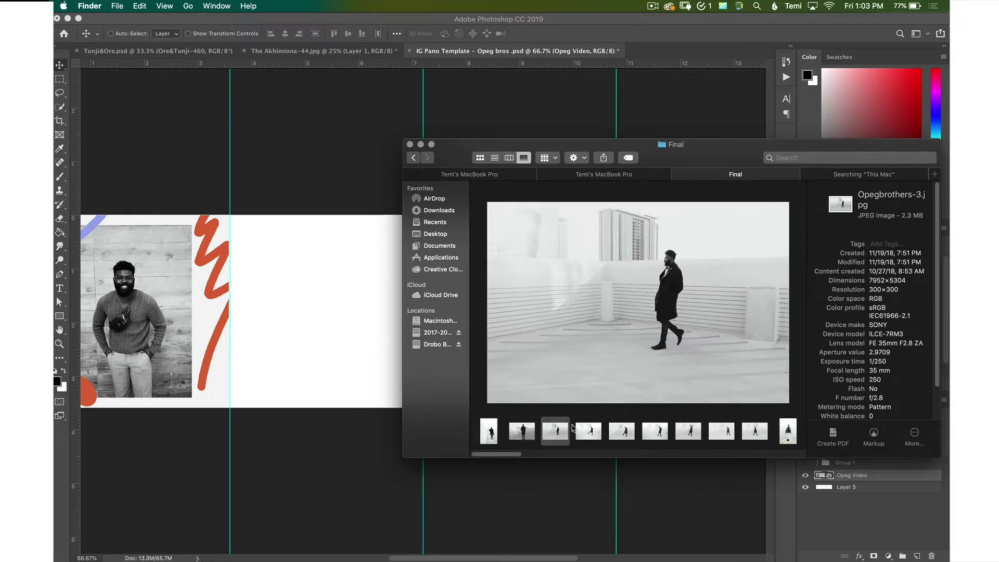
left_click(588, 430)
left_click(655, 431)
left_click(721, 431)
left_click(755, 430)
left_click_drag(755, 431, 402, 323)
left_click_drag(567, 408, 492, 357)
mouse_move(399, 322)
left_mouse_down()
mouse_move(350, 373)
mouse_move(404, 386)
mouse_move(379, 358)
mouse_move(404, 332)
left_mouse_up()
key("Return")
Place Opegbrothers-13.jpg from the Final folder over the middle guide, scaled to 11.39%
left_click(386, 554)
left_click(721, 432)
scroll(722, 434, "right", 4)
left_click(574, 440)
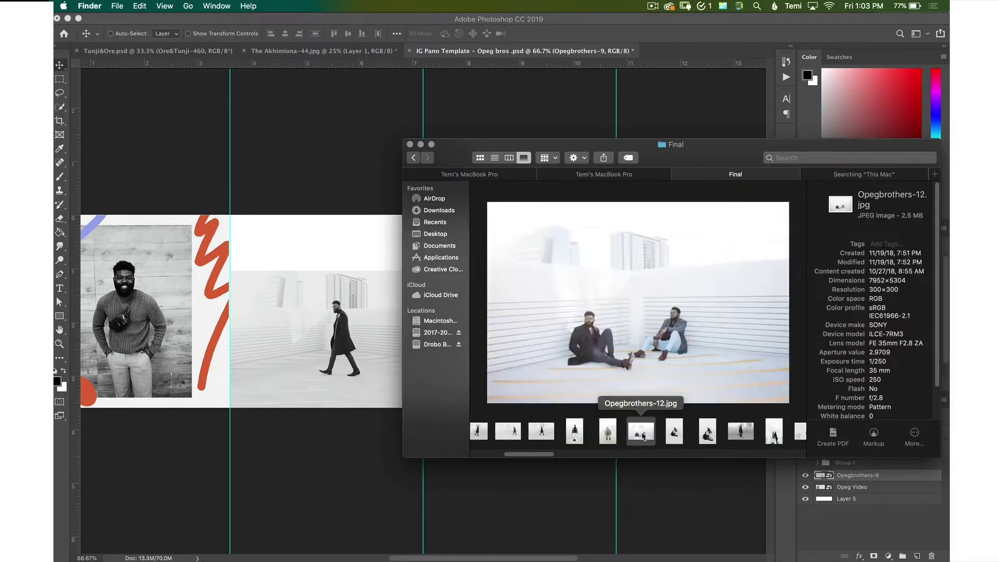
left_click_drag(574, 440, 433, 286)
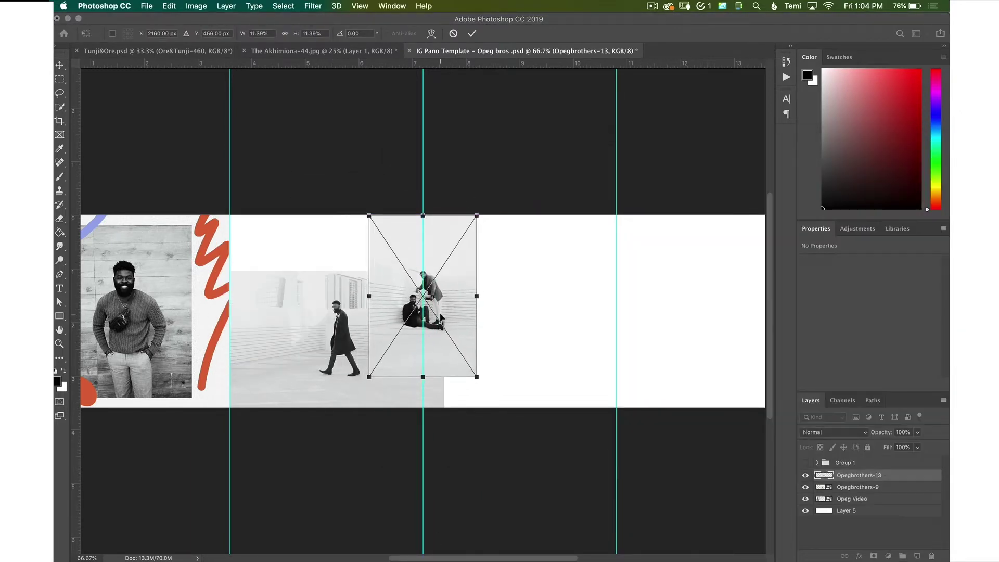
key("Return")
Place Opegbrothers-17.jpg at about 5.4 × 3.6 in across the third slide and send its layer below Opegbrothers-9
key("super+Tab")
left_click_drag(627, 431, 478, 344)
key("Return")
key("super+bracketleft")
key("super+bracketleft")
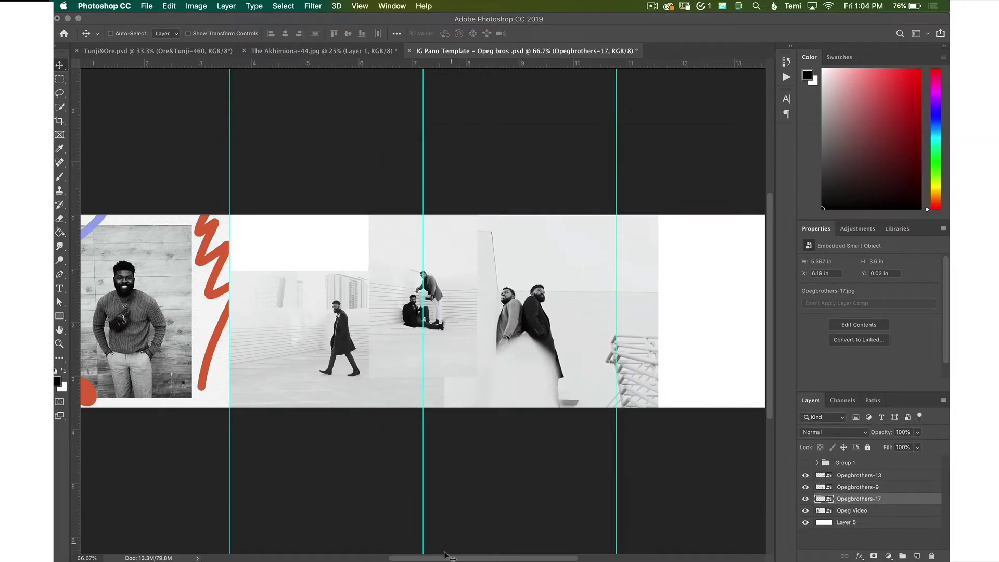
Place Opegbrothers-35.jpg at about 2.47 × 3.71 in over the guide between the third and fourth slides
left_click(383, 552)
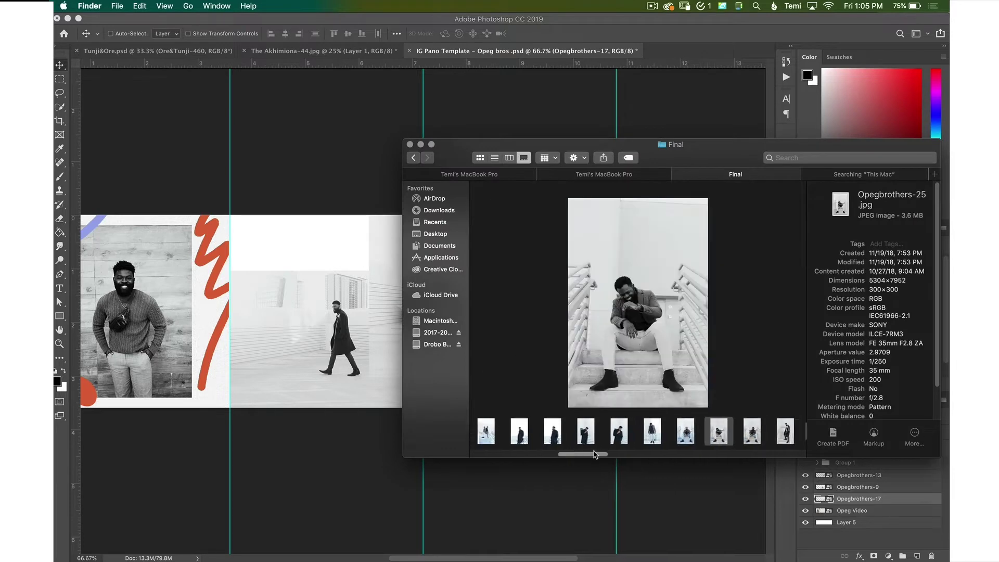
left_click(622, 442)
scroll(623, 442, "right", 4)
left_click_drag(629, 436, 333, 359)
key("Return")
key("super+t")
left_click_drag(447, 379, 659, 378)
key("Return")
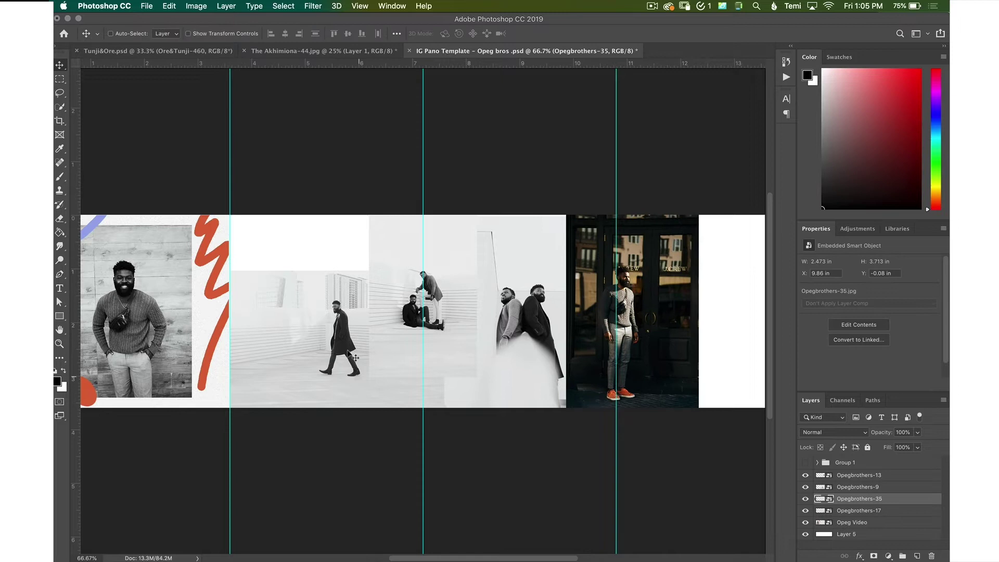
Shrink Opegbrothers-9 to about 2.7 × 1.8 in, move it onto the first slide, and hide the Opeg Video layer
left_click(859, 487)
key("super+t")
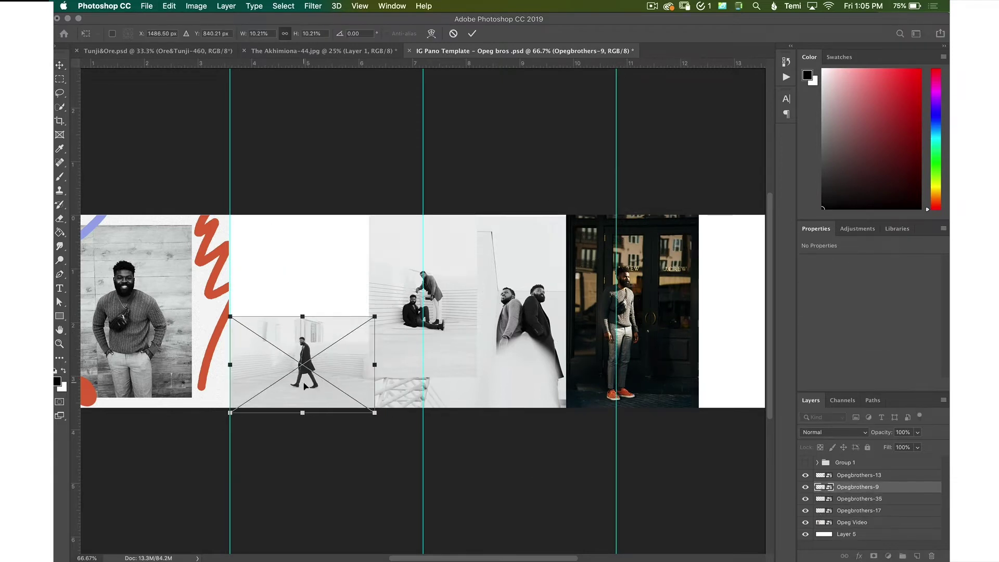
left_click_drag(319, 402, 149, 332)
key("Return")
left_click(806, 522)
key("super+minus")
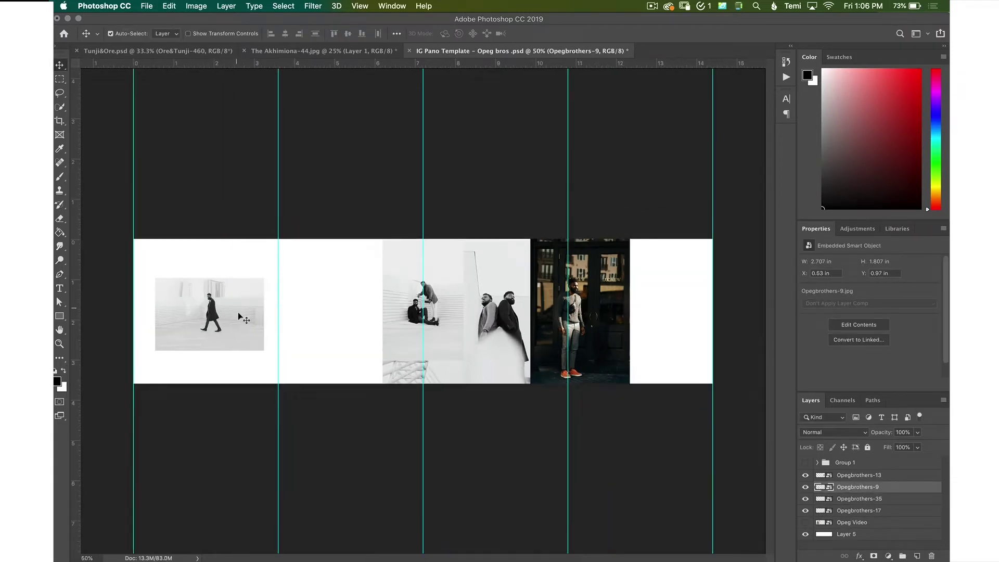
Enlarge Opegbrothers-9 to 20.50% and position it to span the canvas height and cover the first slide
key("super+t")
left_click_drag(263, 277, 401, 187)
left_click_drag(339, 277, 264, 313)
left_click_drag(326, 220, 295, 239)
left_click_drag(195, 320, 227, 352)
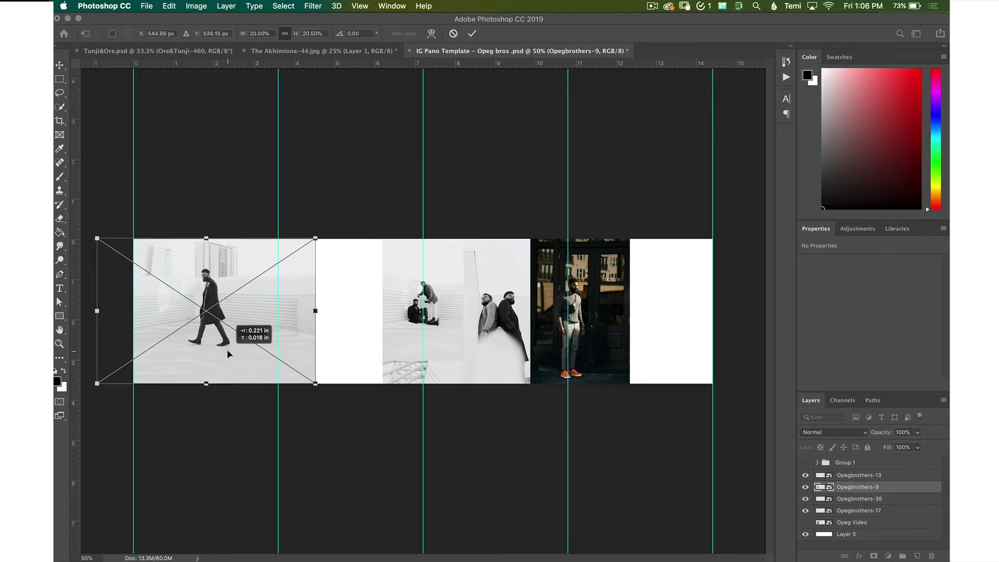
key("Return")
Move Opegbrothers-35 onto the second slide over the edge of Opegbrothers-9 and bring its layer to the front
left_click_drag(607, 334, 371, 337)
key("super+shift+bracketright")
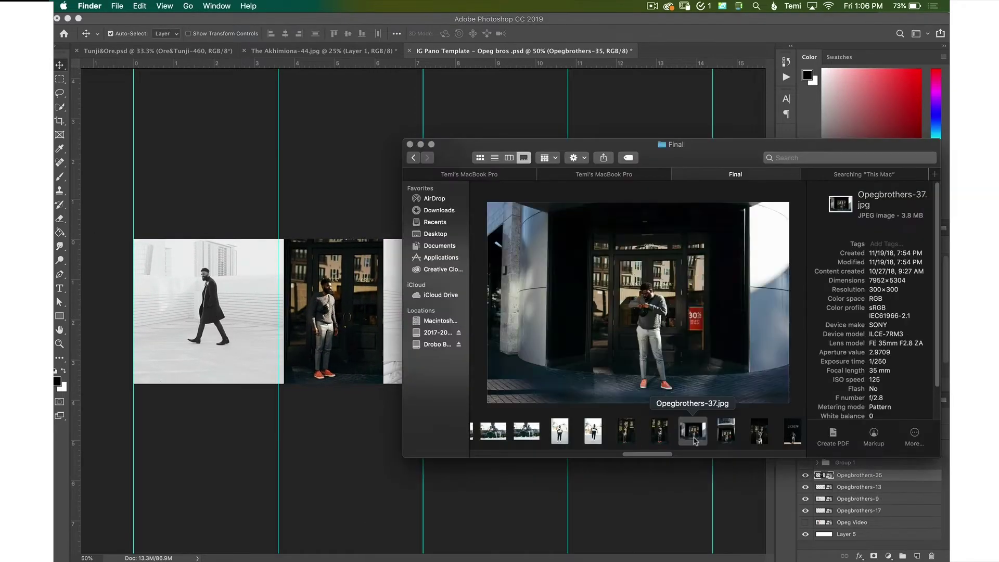
Place Opegbrothers-43.jpg on the second slide and shift Opegbrothers-13 and Opegbrothers-17 together to start at the middle guide
key("Right")
key("Return")
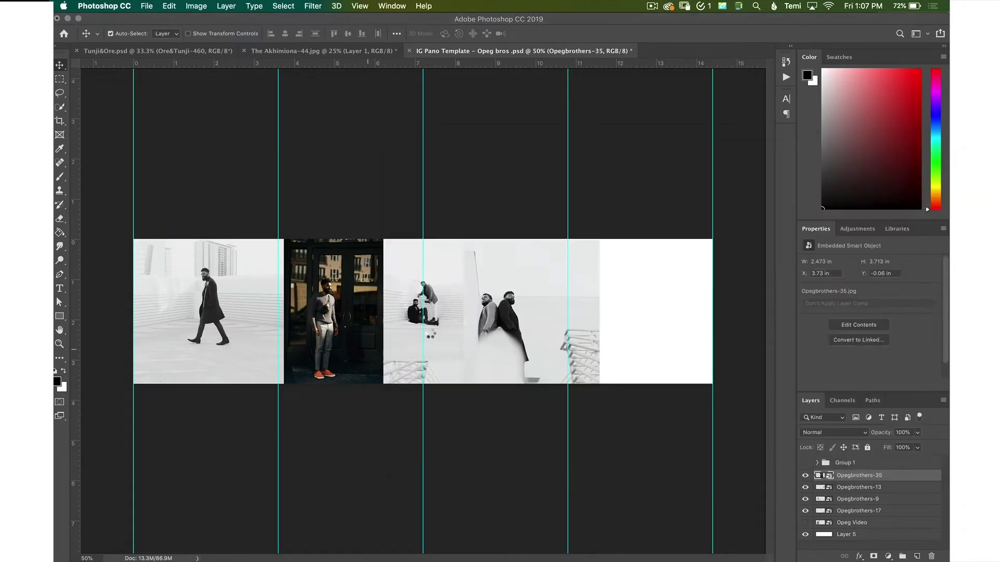
left_click_drag(433, 344, 412, 343)
key("Return")
left_click(520, 325, "shift")
left_click_drag(481, 323, 522, 321)
Shrink Opegbrothers-43 to about 1.3 × 1.95 in and overlap it on the seam between Opegbrothers-9 and Opegbrothers-35
left_click_drag(395, 328, 397, 295)
key("super+t")
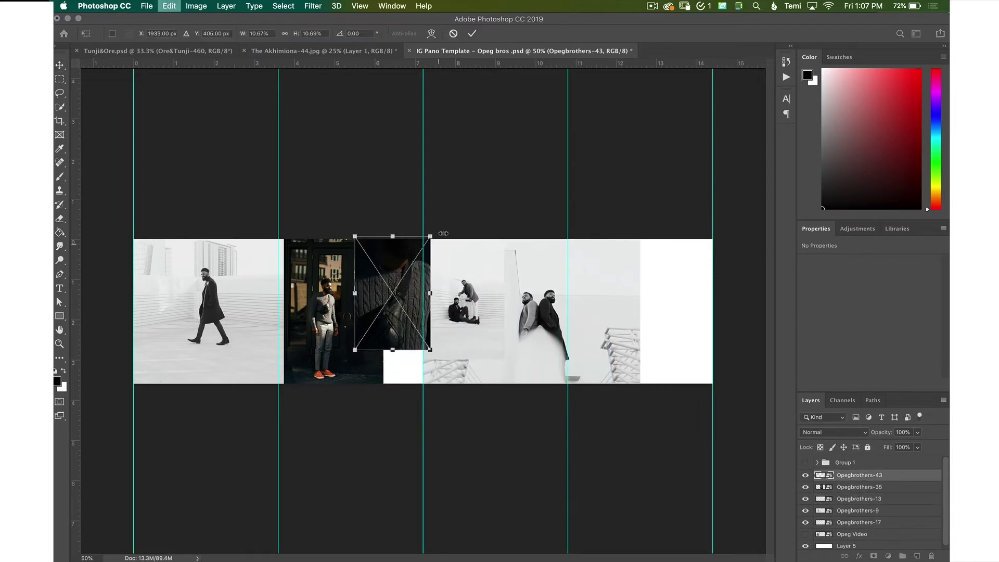
left_click_drag(430, 236, 406, 272)
left_click_drag(387, 319, 279, 332)
key("Return")
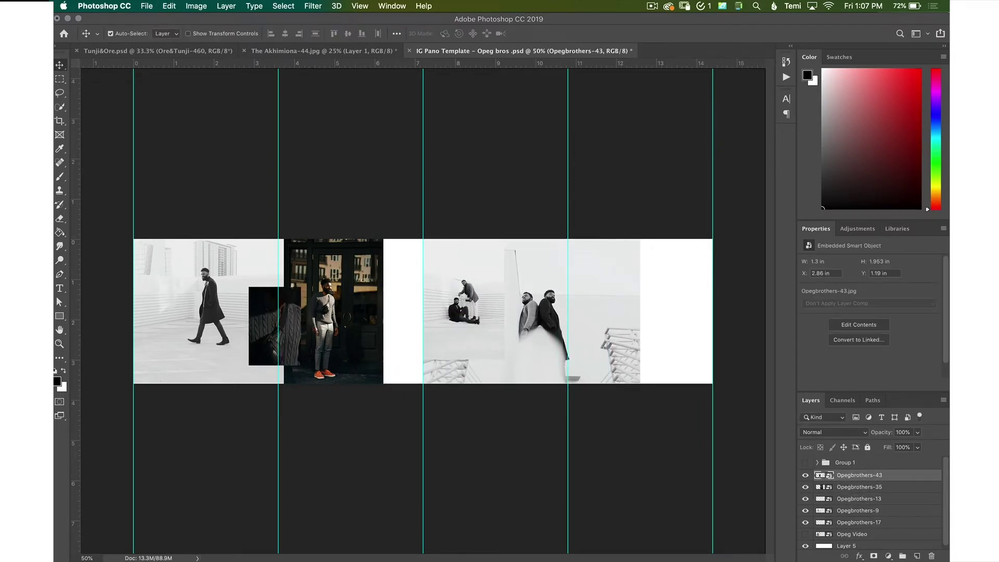
Place Opegbrothers-54.jpg from the Final folder at about 3.3 × 2.2 in on the upper part of the fourth slide
left_click(380, 554)
left_click(685, 430)
left_click_drag(698, 457, 364, 322)
left_click(715, 431)
left_click_drag(531, 239, 446, 296)
left_click_drag(398, 371, 666, 313)
key("Return")
Place Opegbrothers-66.jpg in the fourth slide's lower-right corner with its layer below Opegbrothers-54, and align Opegbrothers-54 to the slide's upper-right corner
left_click(381, 553)
left_click(758, 431)
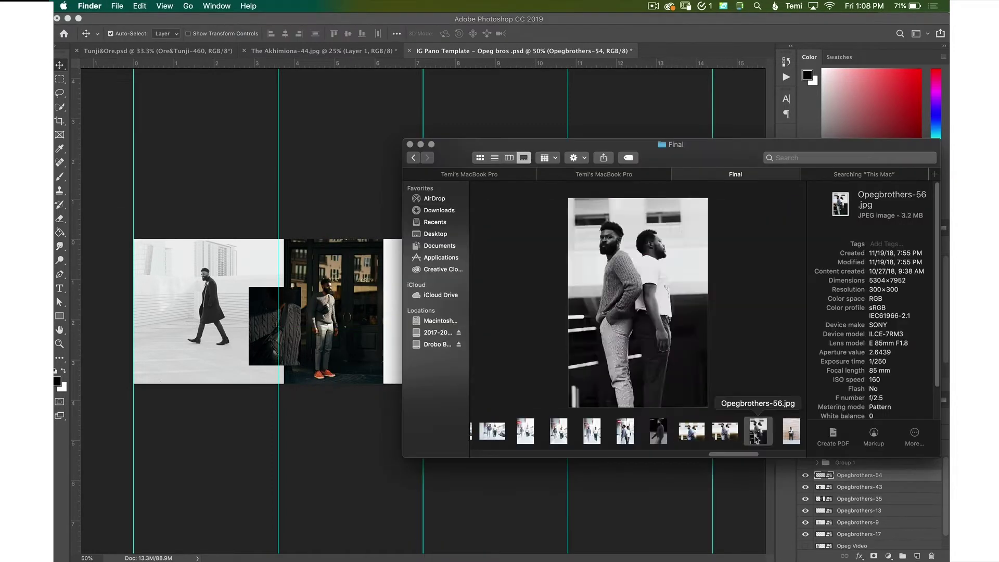
left_click(791, 431)
scroll(754, 437, "right", 3)
left_click(735, 439)
left_click(760, 431)
left_click(787, 430)
left_click_drag(774, 454, 364, 323)
left_click_drag(414, 308, 676, 357)
key("Return")
key("super+bracketleft")
left_click_drag(657, 308, 658, 307)
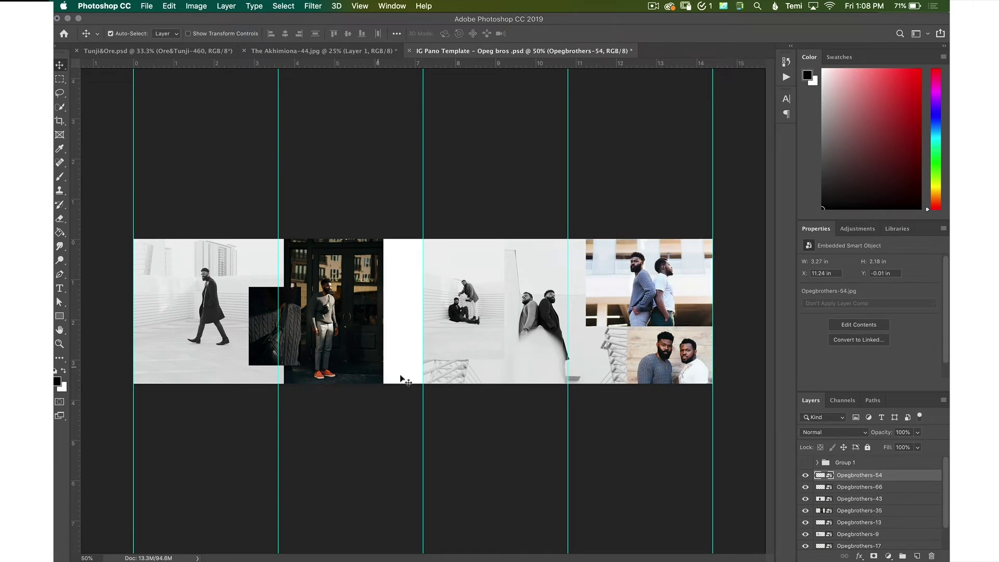
Add a new layer above the photos and set the Brush tool to white at 70 px, undoing any trial mark
key("b")
key("x")
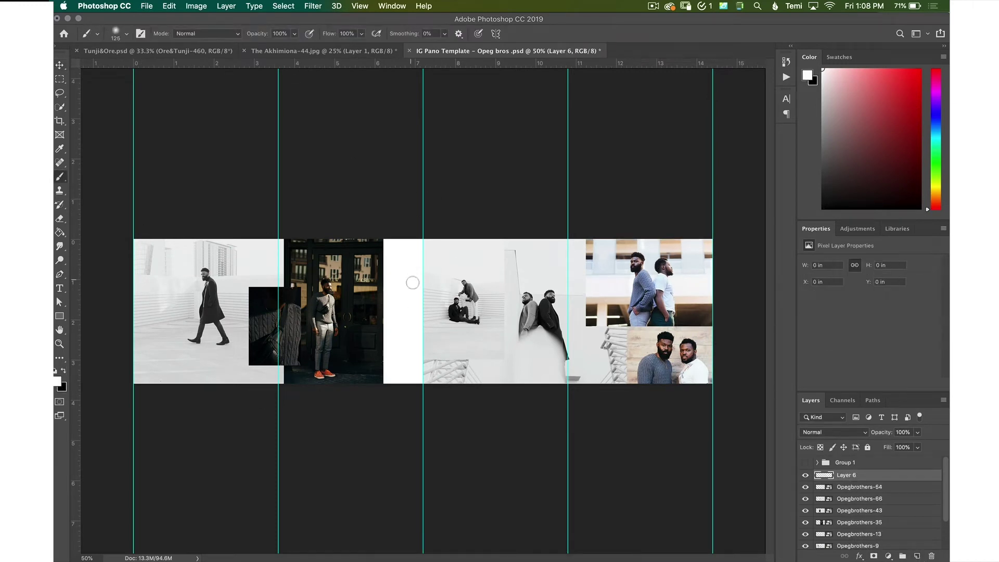
key("bracketleft")
key("bracketleft")
key("bracketleft")
key("bracketleft")
key("super+z")
Choose the trzown - Dry Brush Filler - 04 brush at 404 px
left_click(127, 34)
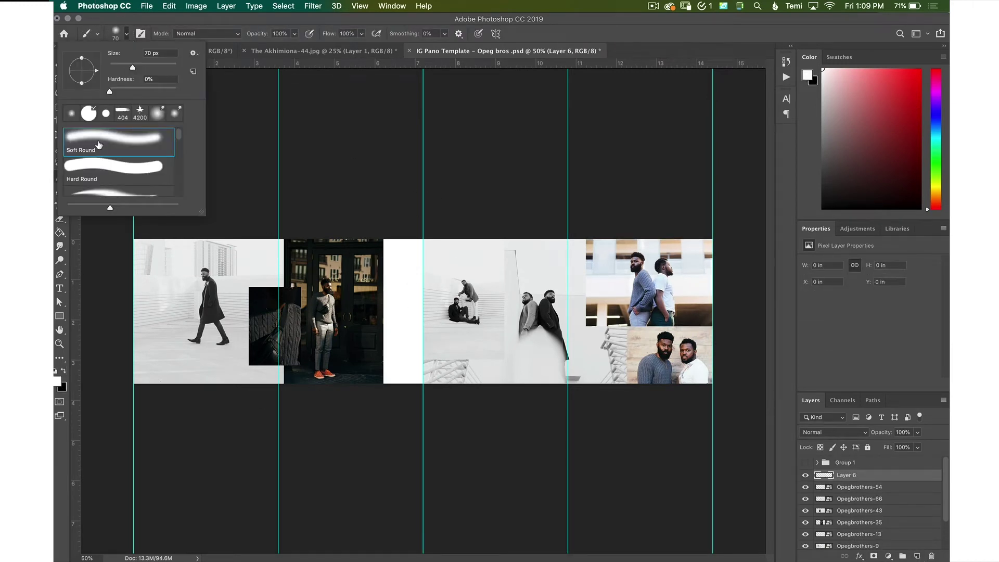
left_click(100, 167)
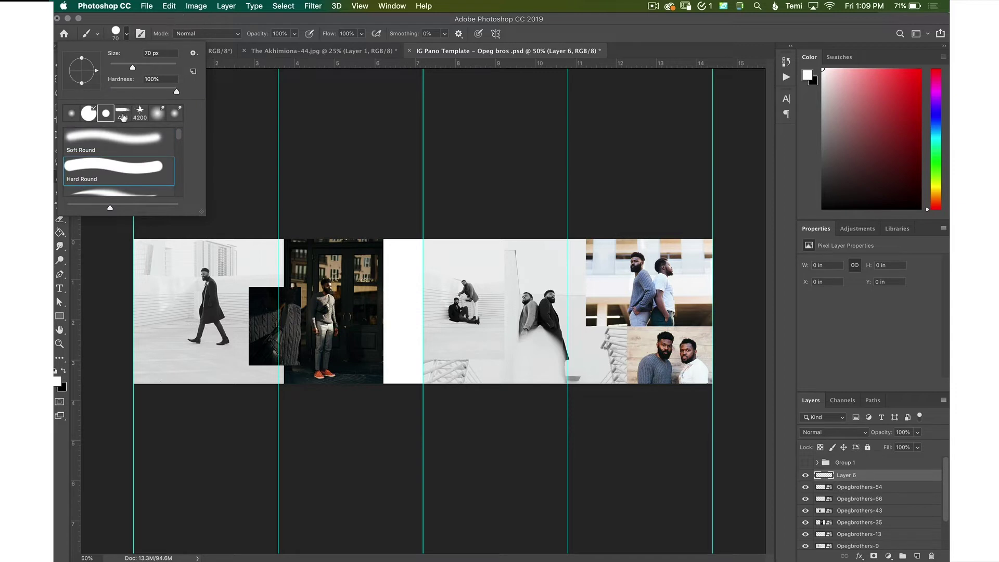
left_click(123, 114)
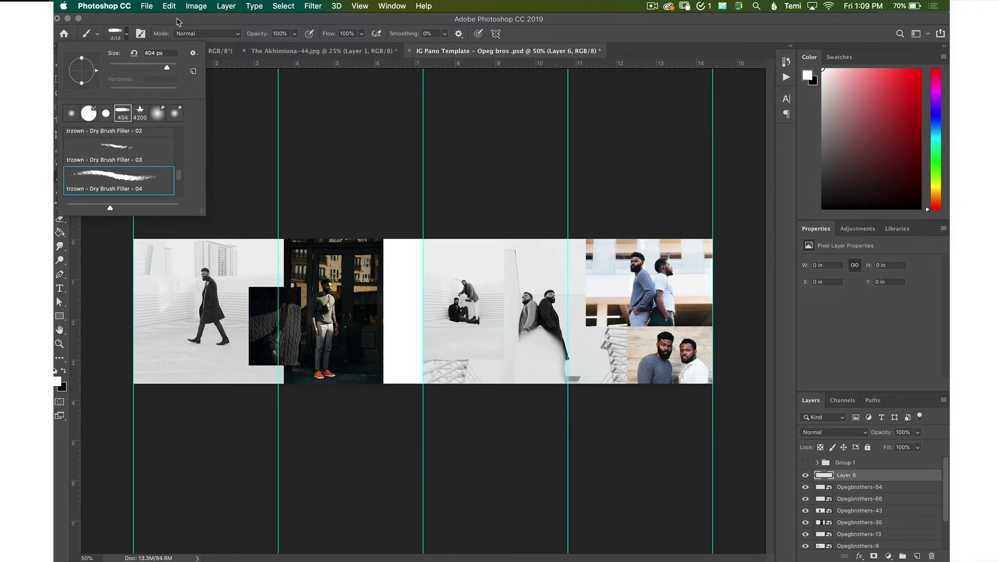
left_click_drag(177, 18, 180, 17)
Try a white dry-brush stroke over the right edge of the Opegbrothers-35 photo and undo it
left_click_drag(363, 261, 400, 255)
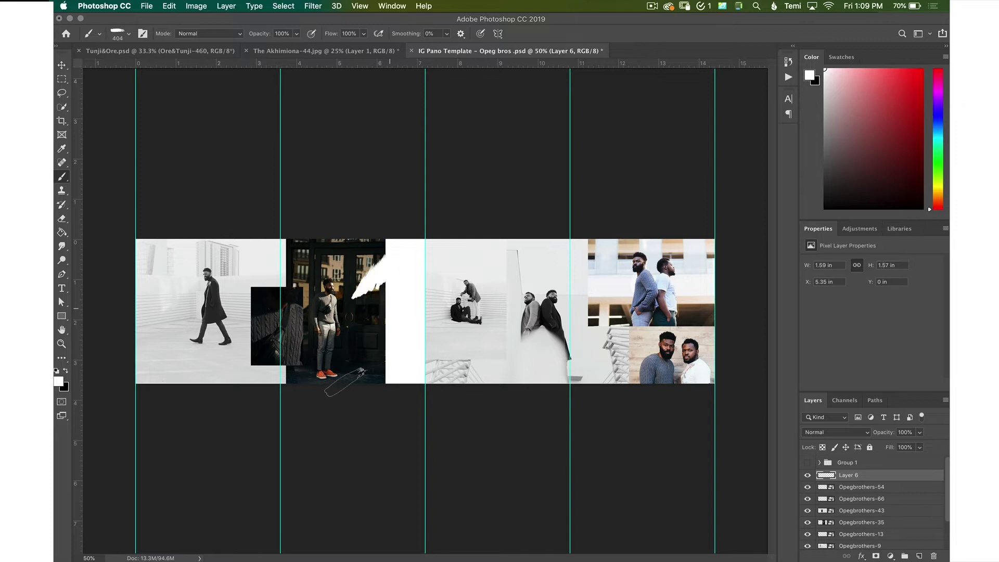
key("super+z")
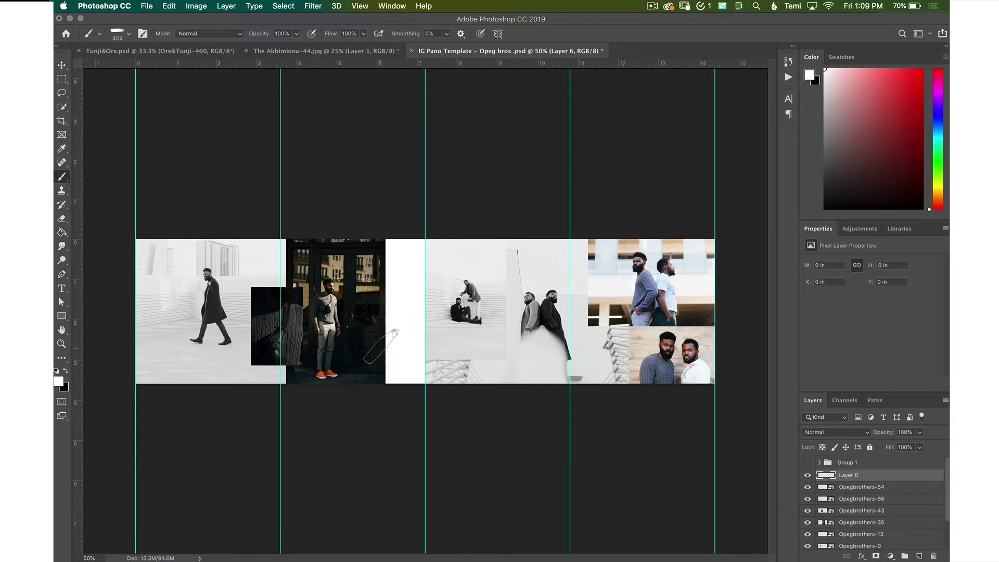
Enlarge the dry brush to 700 px and paint white strokes along the bottom of the third slide and the top of the last two slides
key("bracketright")
key("bracketright")
key("bracketright")
left_click_drag(362, 375, 409, 335)
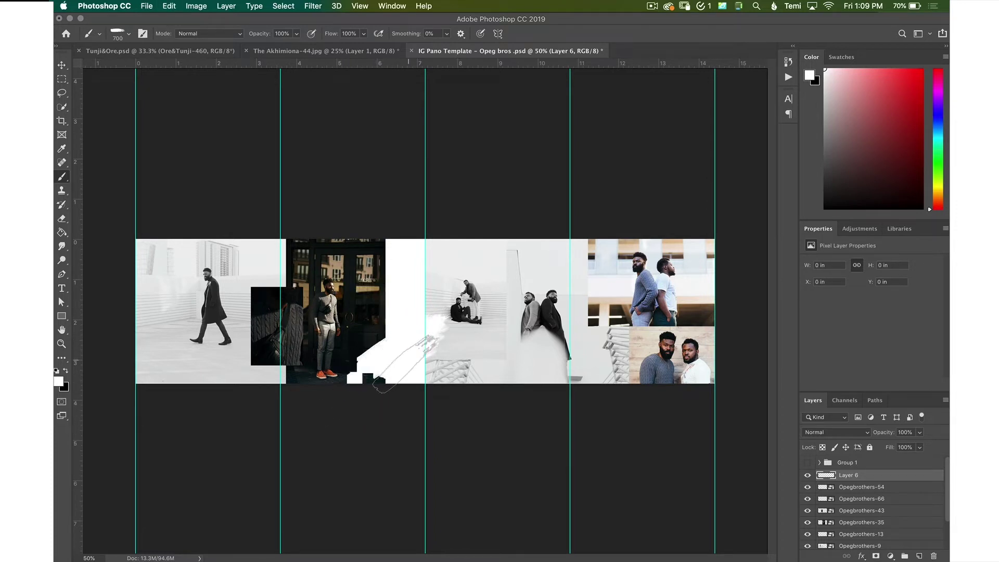
key("super+z")
mouse_move(385, 387)
left_mouse_down()
mouse_move(444, 409)
mouse_move(572, 404)
mouse_move(577, 388)
mouse_move(550, 393)
left_mouse_up()
mouse_move(560, 246)
left_mouse_down()
mouse_move(520, 247)
mouse_move(671, 232)
left_mouse_up()
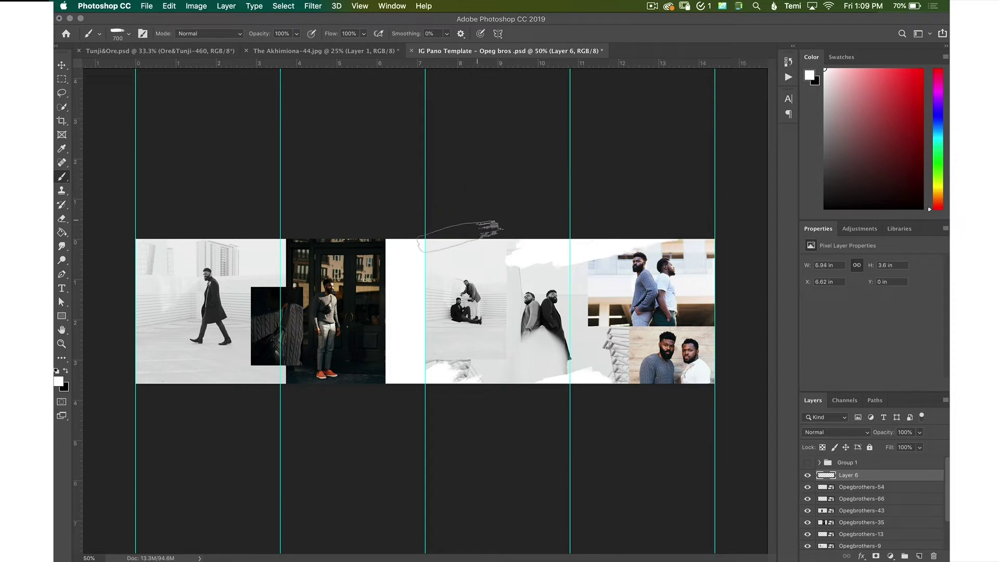
Paint white strokes across the top where the first two slides meet and over the first slide's lower-left corner, undoing the unwanted trial strokes
mouse_move(479, 210)
left_mouse_down()
mouse_move(446, 216)
mouse_move(490, 223)
left_mouse_up()
key("super+z")
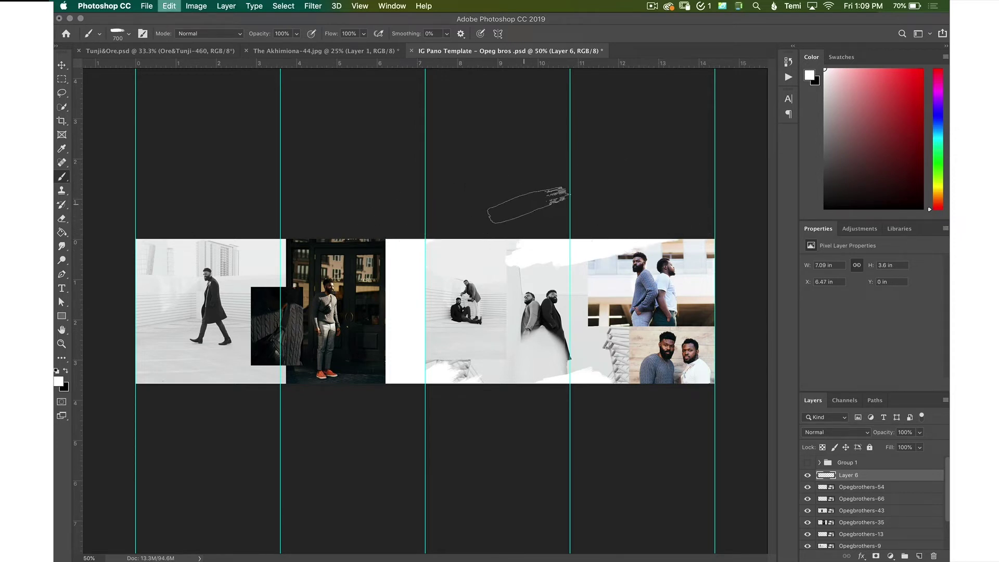
left_click_drag(278, 253, 364, 211)
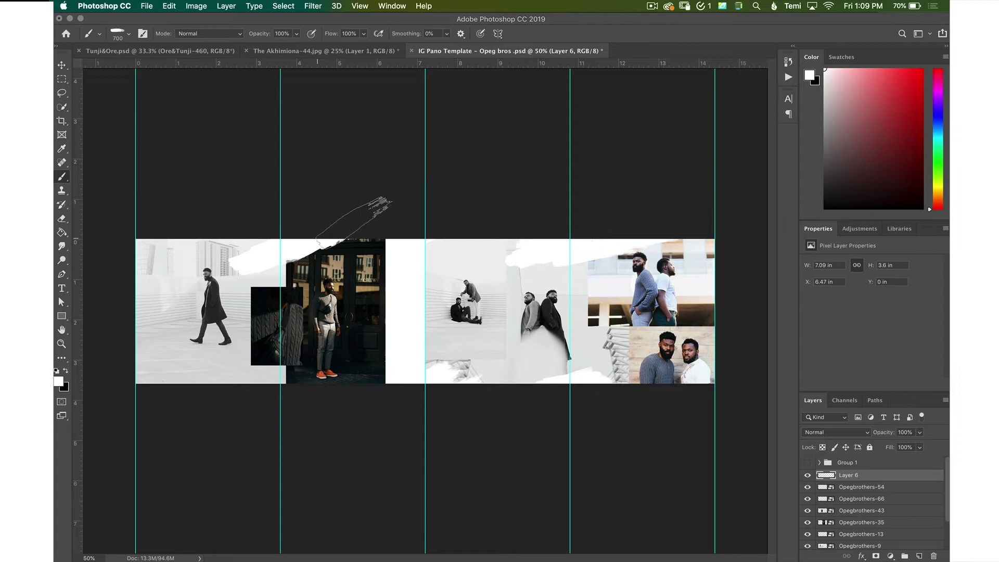
mouse_move(145, 396)
left_mouse_down()
mouse_move(161, 373)
mouse_move(119, 404)
left_mouse_up()
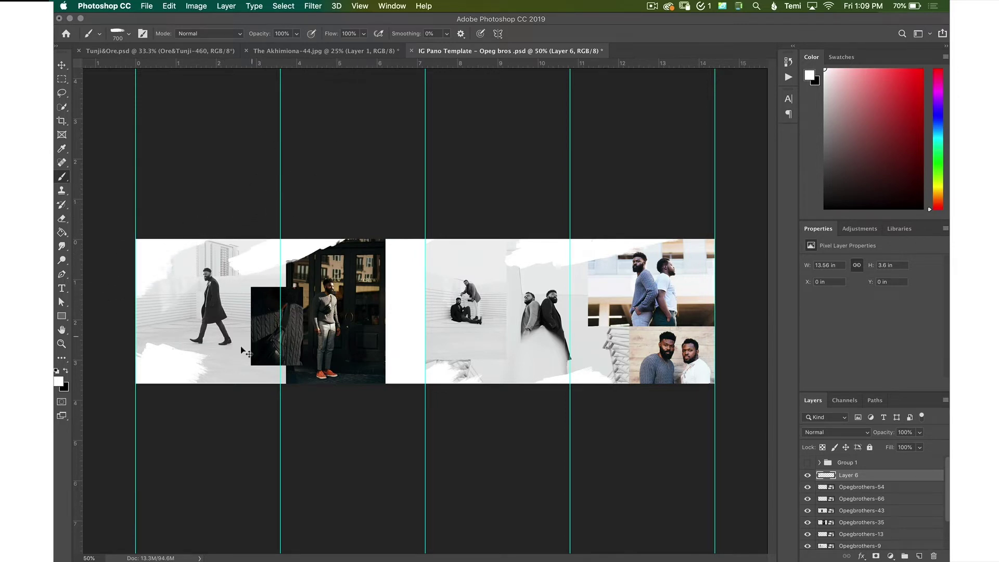
key("super+z")
left_click_drag(281, 336, 293, 324)
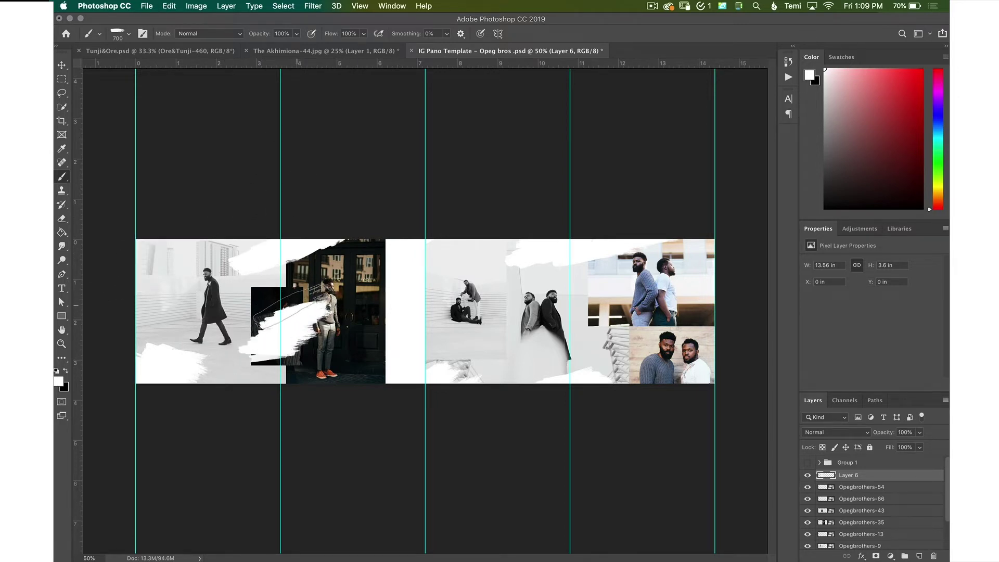
key("ctrl+z")
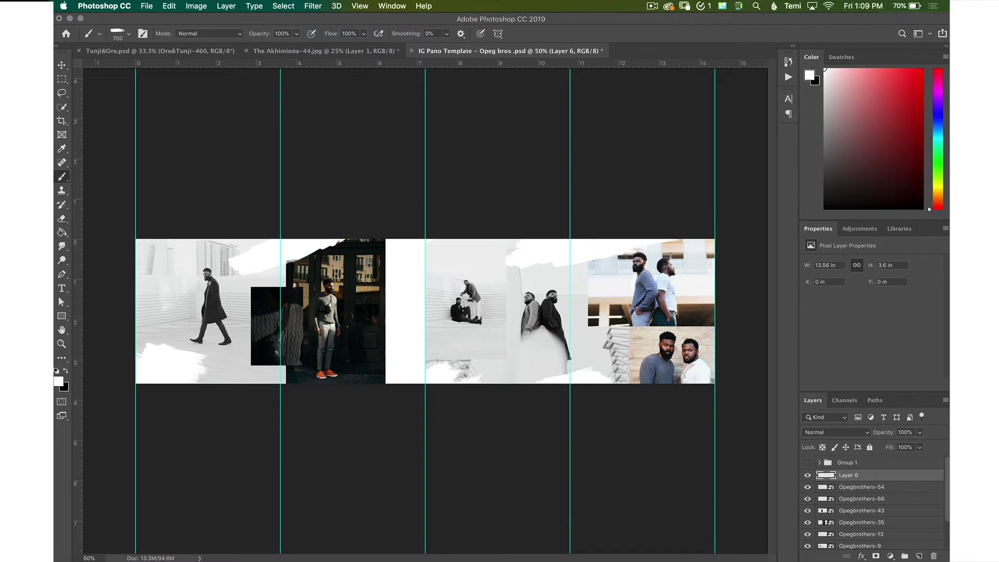
Add a new layer, paint a white dry-brush stroke across the dark sweater close-up, and move the layer down to just above Opegbrothers-35
mouse_move(500, 561)
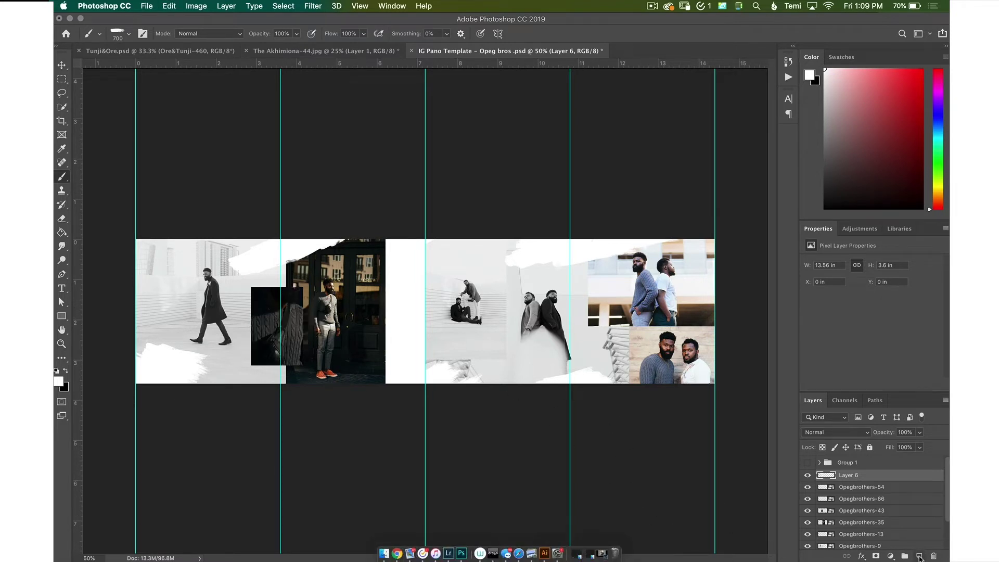
left_click(919, 556)
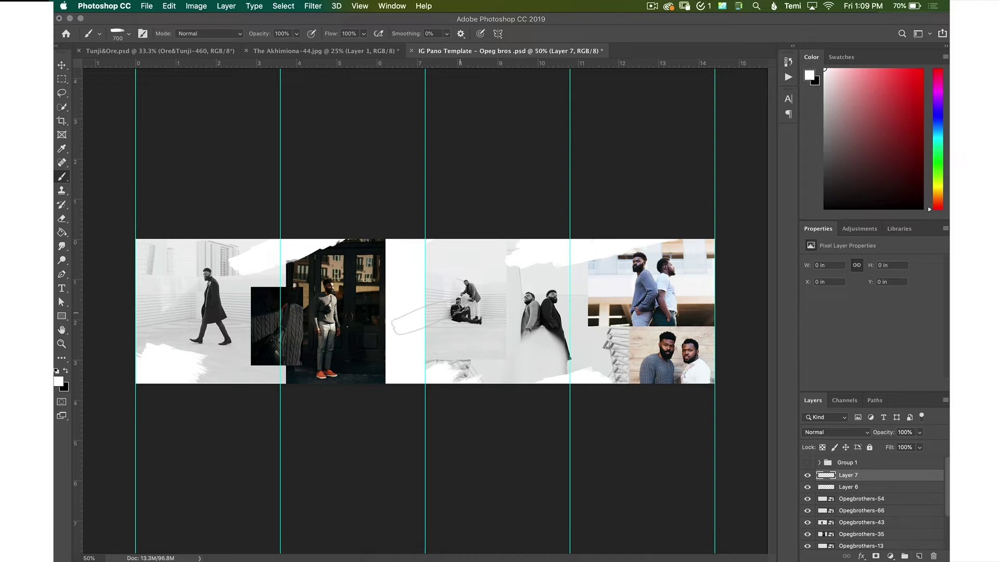
key("ctrl+bracketleft")
left_click_drag(266, 335, 336, 307)
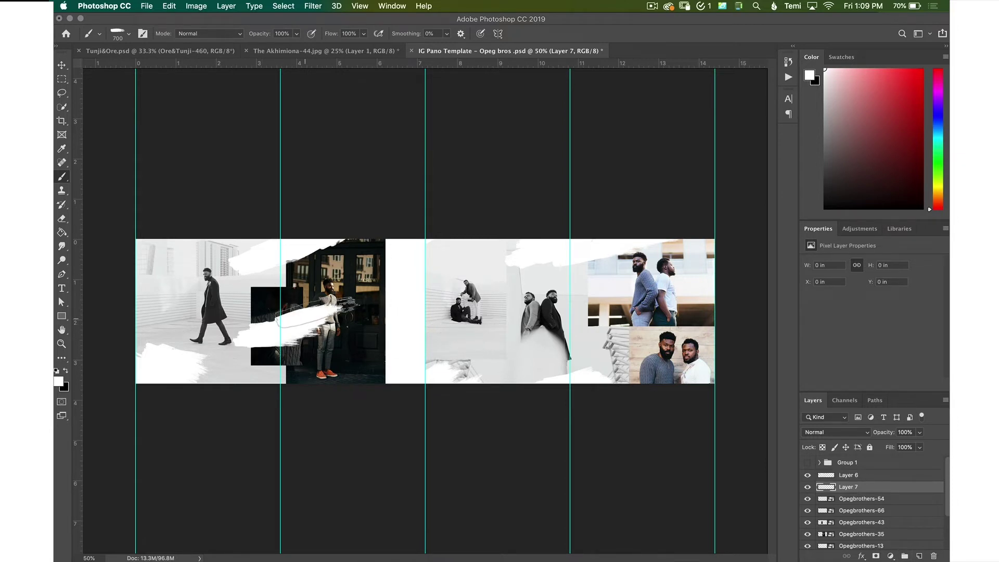
key("ctrl+bracketleft")
key("ctrl+bracketleft")
key("ctrl+bracketleft")
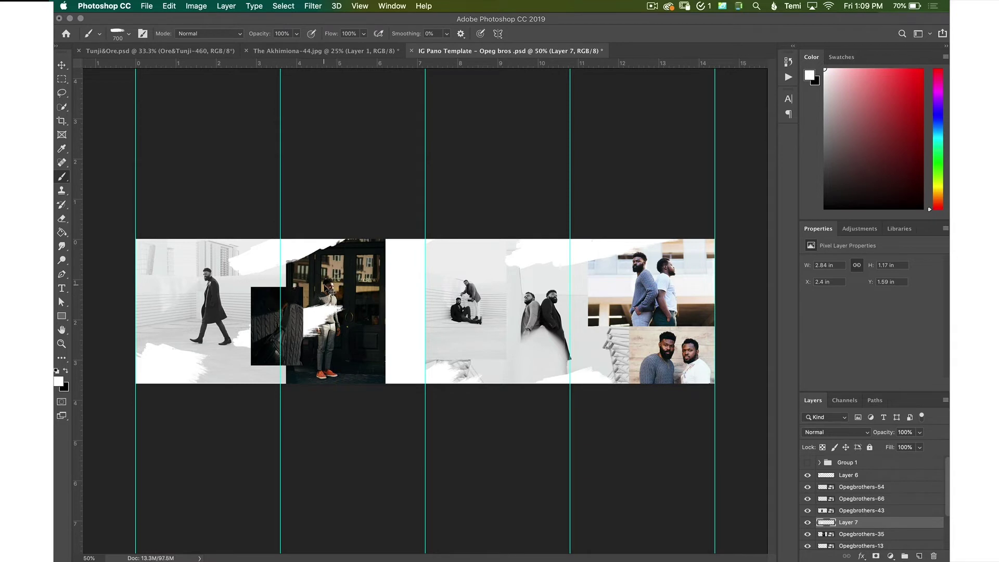
Rotate and reposition the white stroke so it runs steeply behind the sweater close-up, between it and the standing man
key("v")
mouse_move(306, 327)
left_mouse_down()
mouse_move(292, 341)
mouse_move(298, 354)
mouse_move(314, 334)
mouse_move(302, 407)
mouse_move(251, 410)
mouse_move(215, 389)
left_mouse_up()
key("super+t")
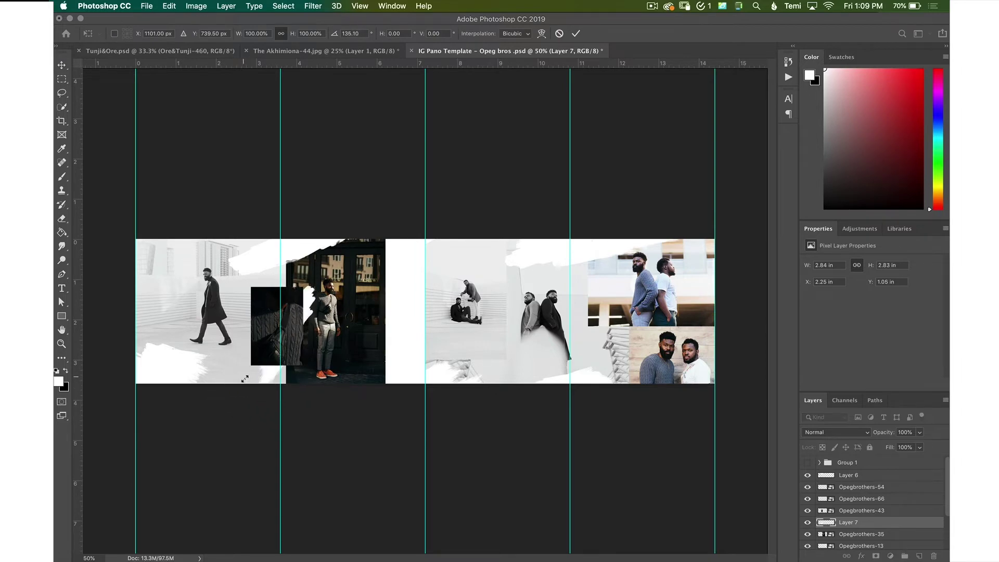
key("Return")
Try a white wavy stroke above the standing man's head with the Watercolor Loaded Wet Flat Tip brush at 63 px and undo it
key("super+equal")
key("super+equal")
key("super+equal")
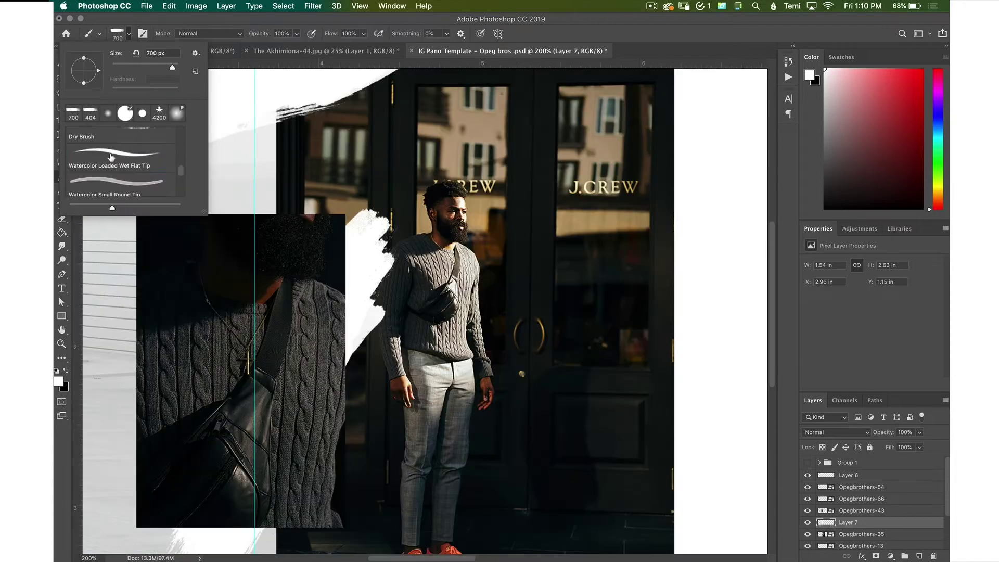
left_click(128, 163)
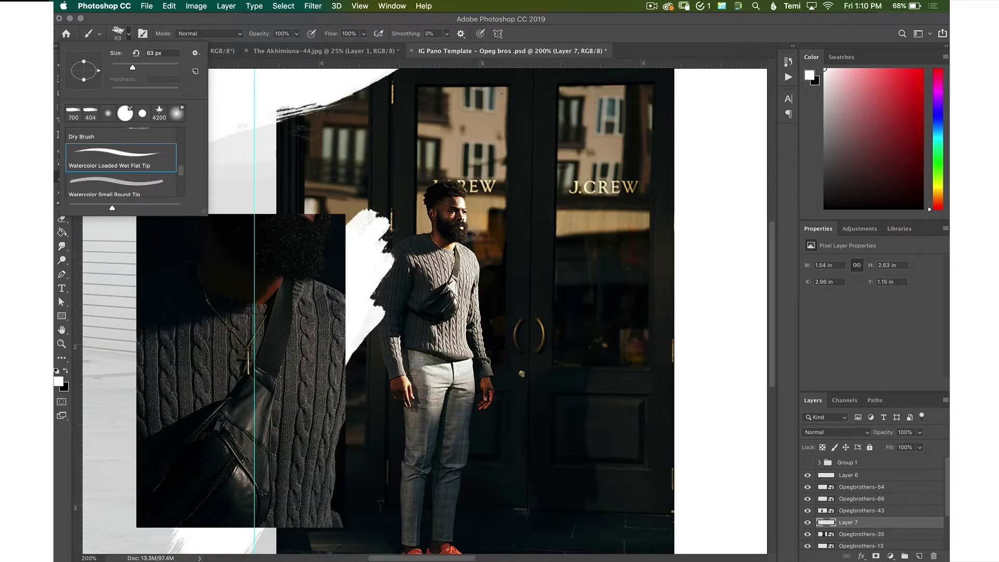
mouse_move(396, 187)
left_mouse_down()
mouse_move(423, 162)
mouse_move(445, 161)
mouse_move(470, 180)
left_mouse_up()
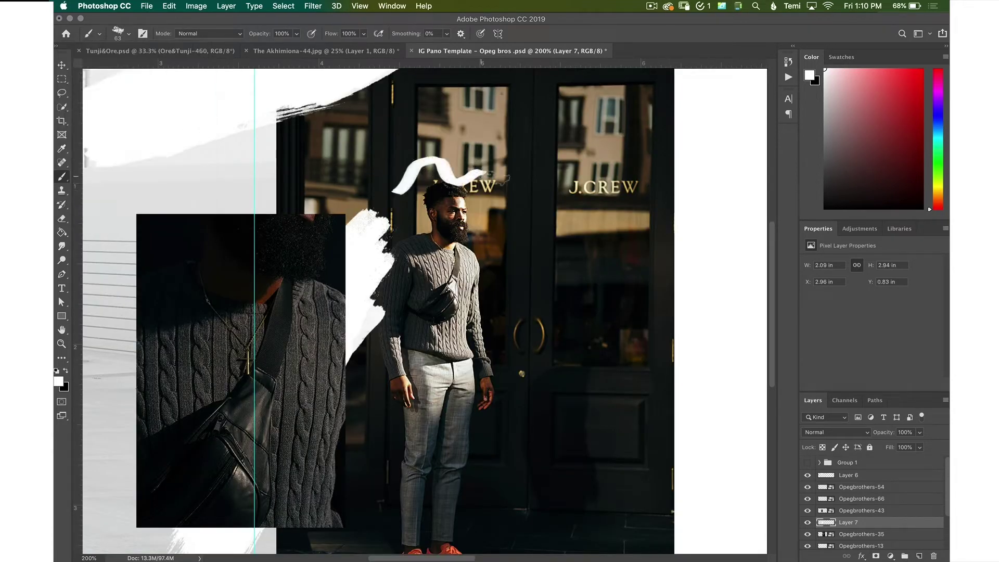
key("super+z")
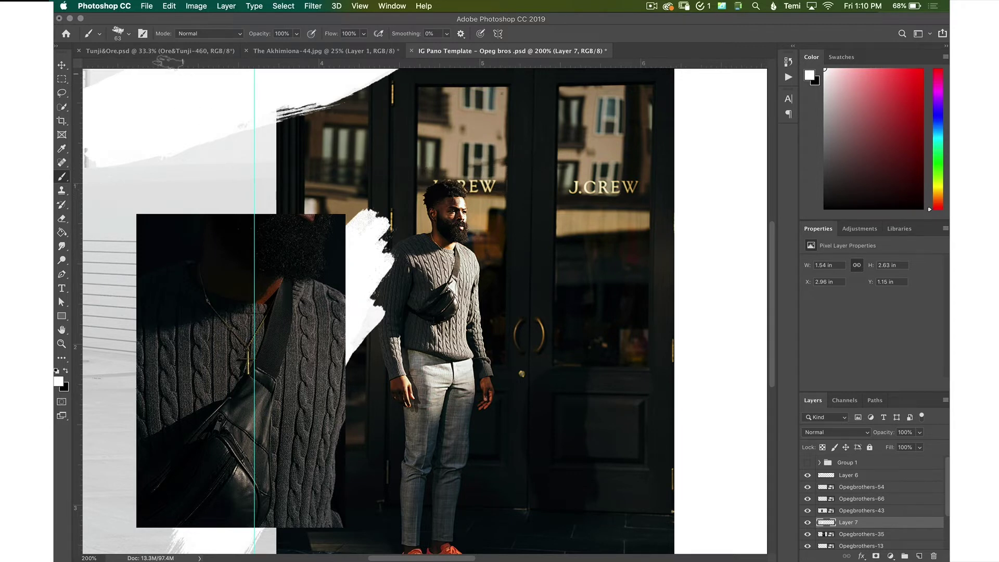
Switch to the Hard Round brush, reduce it to a thin tip and try a white line over the standing man
left_click(129, 33)
left_click(159, 113)
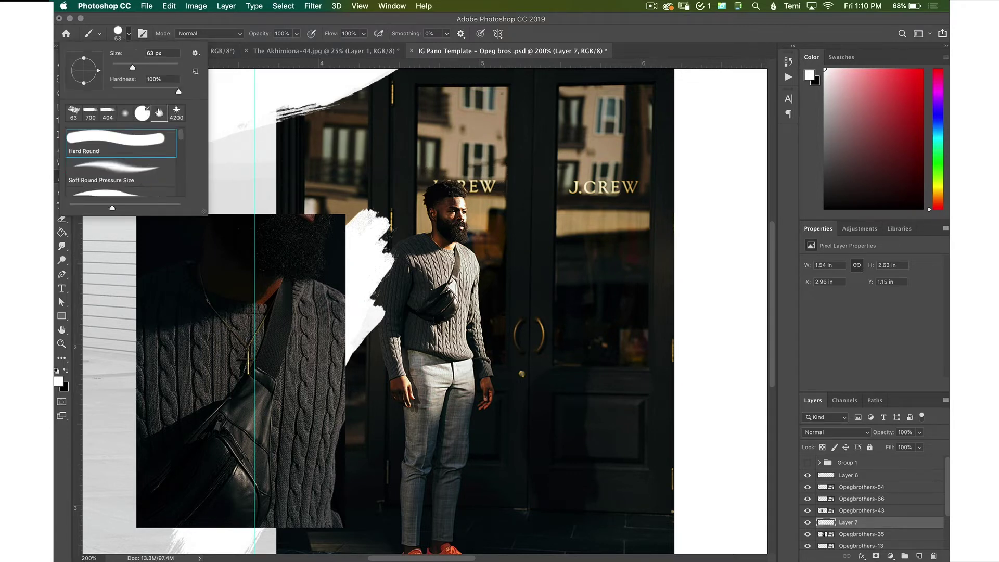
left_click(228, 16)
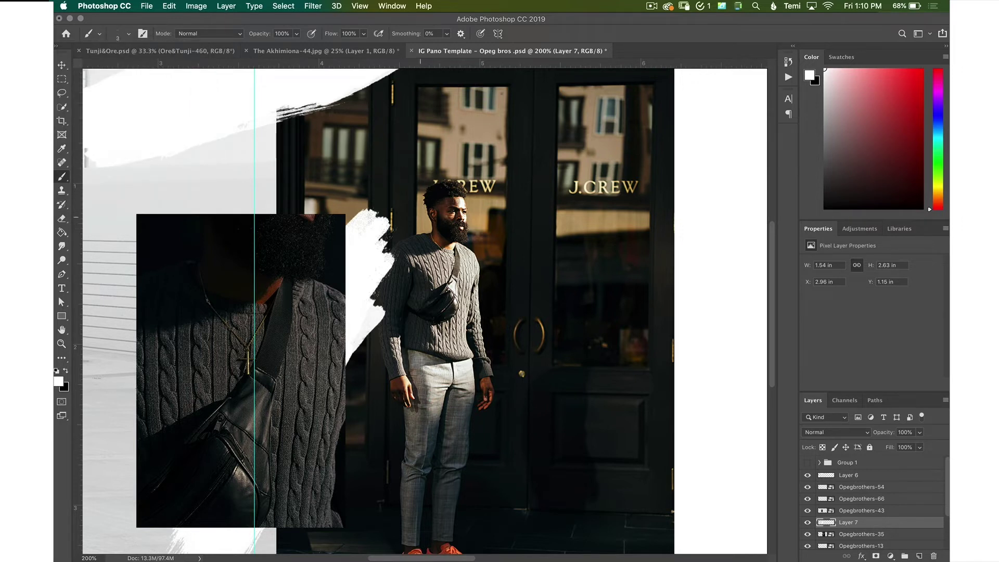
key("super+z")
mouse_move(468, 245)
left_mouse_down()
mouse_move(484, 302)
mouse_move(461, 504)
mouse_move(471, 507)
left_mouse_up()
key("bracketright")
key("bracketright")
key("bracketright")
key("bracketright")
key("bracketright")
Sample the orange of the standing man's shoe and paint a small rounded orange character behind his shoulder, undoing the trial strokes
key("i")
left_click(455, 548)
left_click_drag(455, 548, 455, 552)
key("b")
mouse_move(471, 245)
left_mouse_down()
mouse_move(495, 334)
mouse_move(556, 460)
mouse_move(725, 308)
left_mouse_up()
key("super+minus")
key("super+z")
key("super+z")
key("super+z")
mouse_move(388, 156)
left_mouse_down()
mouse_move(395, 177)
mouse_move(405, 166)
mouse_move(374, 177)
mouse_move(409, 166)
mouse_move(372, 157)
left_mouse_up()
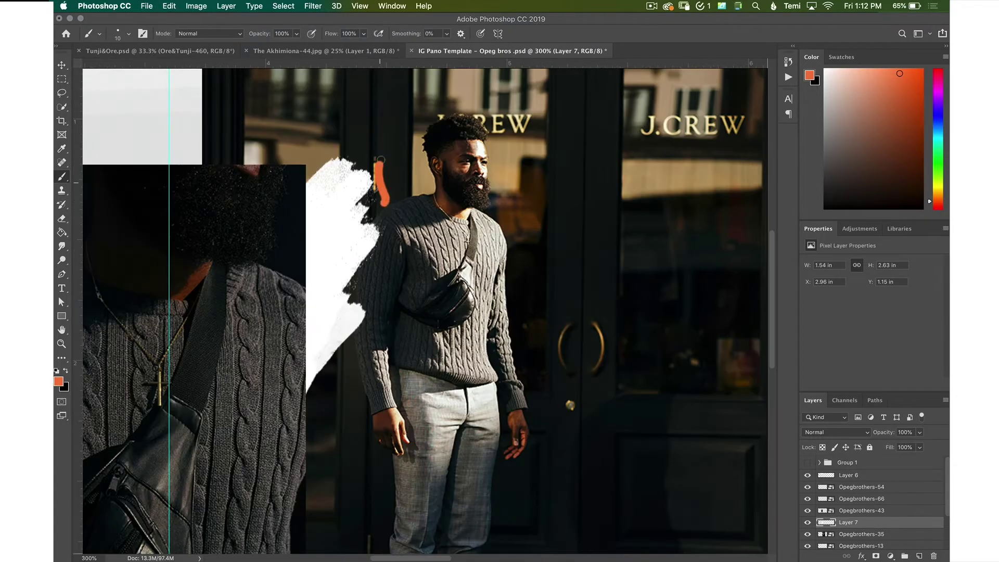
Reset the brush colour to white and paint two eyes and an open mouth on the orange character
key("d")
key("x")
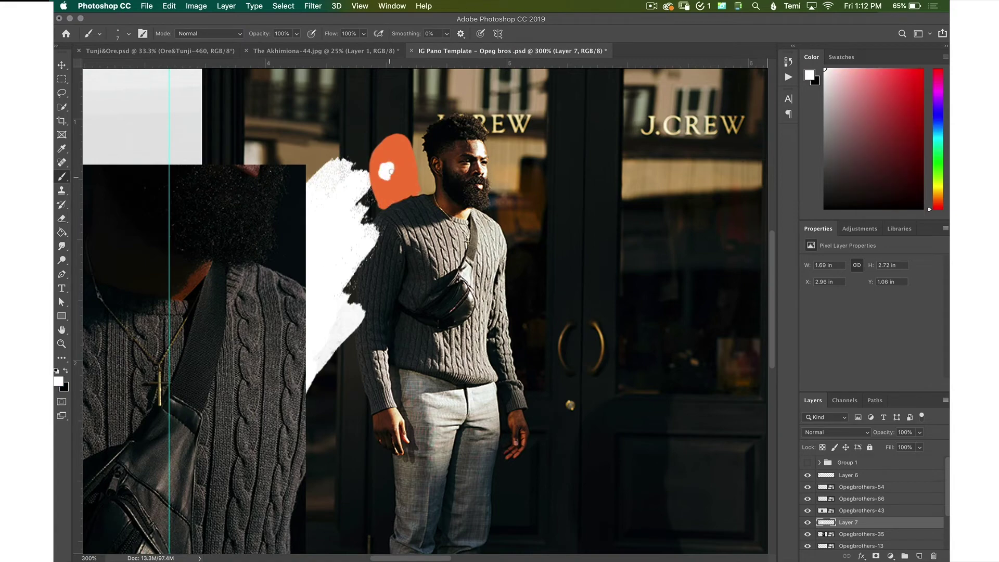
left_click(404, 162)
key("ctrl+minus")
key("super+z")
key("bracketright")
key("bracketright")
key("bracketright")
key("bracketright")
key("bracketright")
key("bracketright")
key("bracketright")
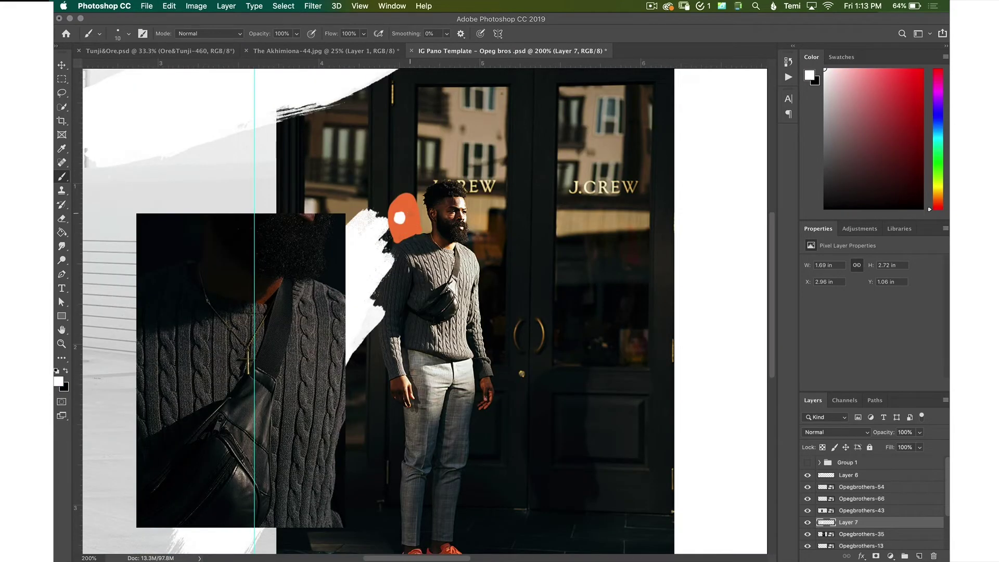
key("super+z")
left_click_drag(403, 228, 413, 225)
Sample a tan colour from the photo and paint a small character with a face beside the standing man's orange shoe
key("super+minus")
key("super+plus")
left_click(426, 221, "alt")
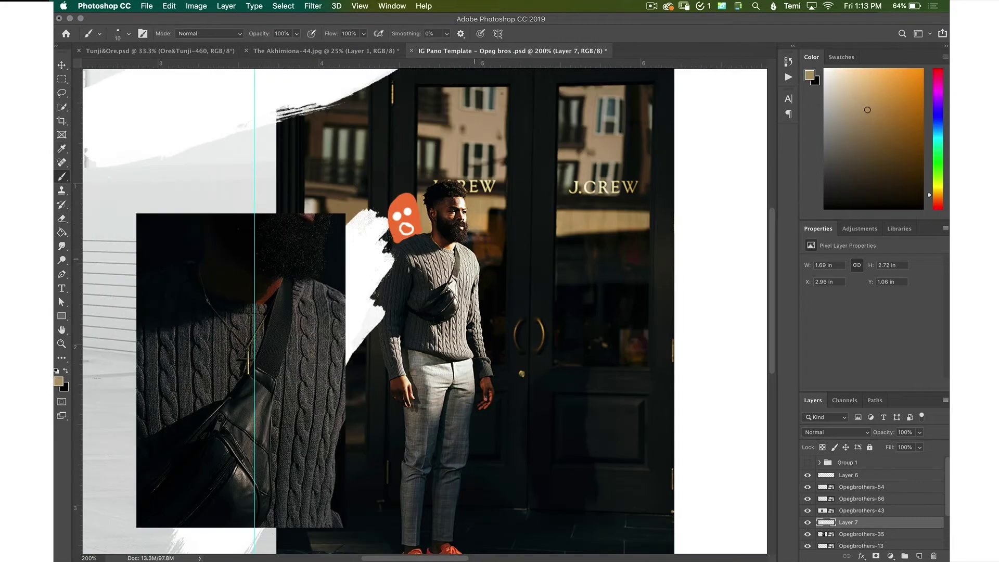
key("super+plus")
key("super+plus")
key("super+plus")
key("super+plus")
scroll(520, 406, "down", 10)
mouse_move(519, 405)
left_mouse_down()
mouse_move(568, 367)
mouse_move(536, 406)
mouse_move(556, 417)
left_mouse_up()
left_click(59, 382)
left_click(361, 261)
key("Return")
key("bracketleft")
key("bracketleft")
key("bracketleft")
left_click(534, 377)
left_click(555, 389)
key("super+minus")
key("super+minus")
key("super+minus")
key("super+minus")
key("super+minus")
Sample a dark tone near the standing man's leg and paint a small dark character with a white face beside it
key("super+plus")
key("super+plus")
left_click(398, 457, "alt")
key("bracketright")
key("bracketright")
key("bracketright")
key("bracketright")
key("bracketright")
key("bracketright")
key("bracketright")
key("bracketright")
mouse_move(386, 469)
left_mouse_down()
mouse_move(388, 440)
mouse_move(386, 470)
mouse_move(391, 442)
mouse_move(378, 454)
mouse_move(393, 453)
left_mouse_up()
left_click(65, 371)
left_click(379, 426)
key("x")
left_click(169, 6)
left_click(196, 18)
left_click_drag(387, 449, 375, 451)
Paint a white 700 px dry-brush stroke down the right edge of the storefront photo, on Layer 8 above Layer 7
key("super+minus")
key("cmd+plus")
scroll(367, 424, "down", 10)
key("bracketright")
key("bracketright")
key("bracketright")
key("x")
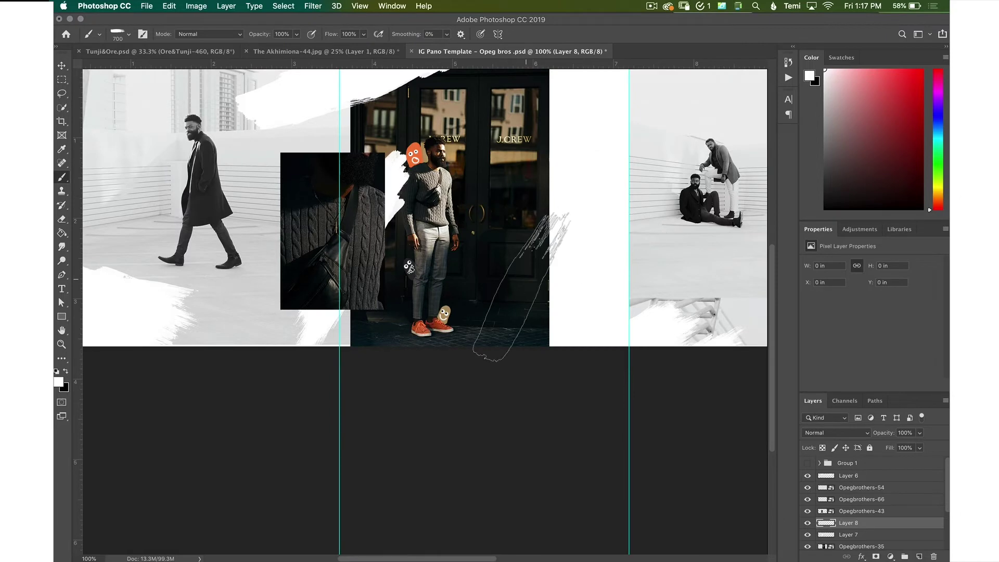
mouse_move(520, 286)
left_mouse_down()
mouse_move(535, 292)
mouse_move(544, 182)
left_mouse_up()
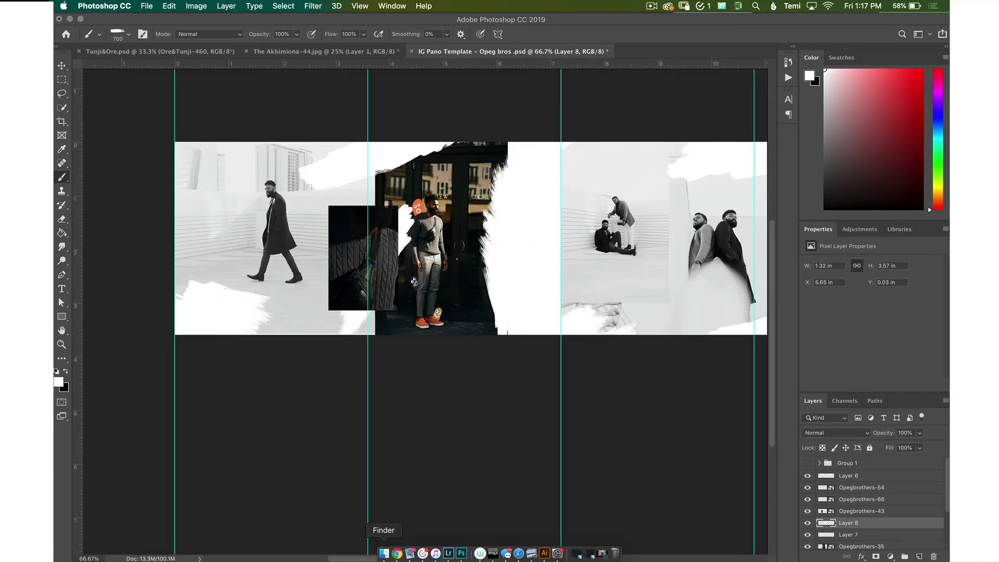
Place Opegbrothers-39.jpg from Finder, scale it down and position it across the boundary between the second and third slides
left_click(384, 553)
scroll(644, 437, "right", 1)
left_click(725, 430)
key("space")
key("space")
left_click_drag(725, 429, 364, 302)
left_click_drag(462, 307, 524, 307)
left_click_drag(597, 140, 570, 180)
left_click_drag(524, 241, 540, 220)
key("Return")
key("super+minus")
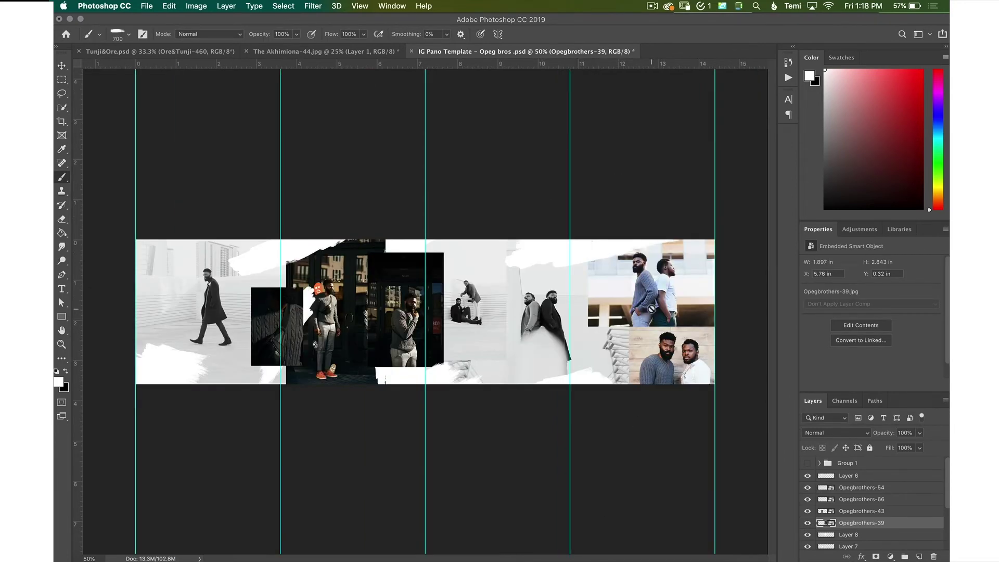
Try adding the text "OPEG BROTHERS" over the first slide and undo it
key("super+plus")
key("super+plus")
scroll(542, 409, "left", 7)
left_click(62, 290)
left_click(248, 254)
type("OPEG BROTHERS")
key("super+Return")
key("super+z")
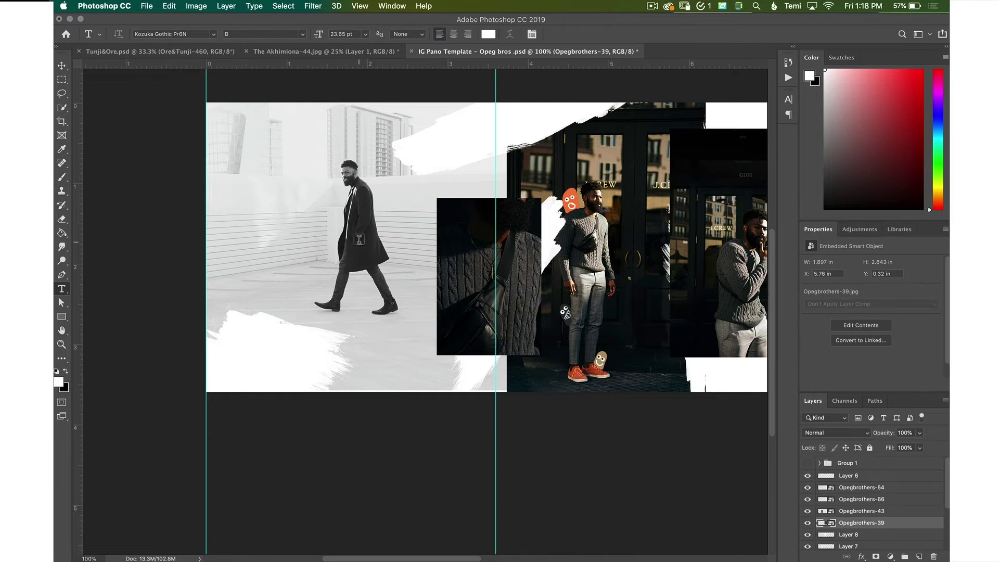
Add a new layer above Opegbrothers-39, set the foreground colour to black and choose a hard-edged round brush preset
left_click(919, 557)
left_click(65, 371)
left_click(61, 177)
left_click(129, 35)
left_click_drag(156, 19, 156, 21)
left_click(129, 36)
left_click(142, 180)
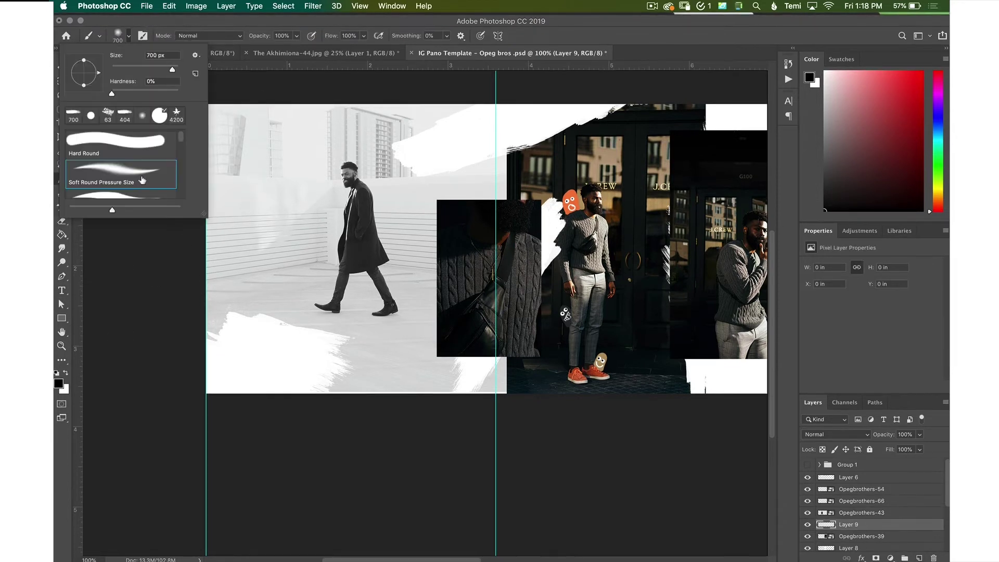
double_click(142, 194)
Reduce the brush to 25 px and handwrite "Opeg Brothers" in black on two slanted lines beside the walking man on the first slide
key("[")
key("[")
key("[")
key("[")
key("[")
key("[")
key("[")
key("[")
mouse_move(250, 193)
left_mouse_down()
mouse_move(259, 194)
mouse_move(263, 240)
left_mouse_up()
left_click_drag(271, 212, 283, 254)
left_click_drag(250, 245, 237, 306)
left_click_drag(261, 260, 312, 268)
left_click_drag(359, 216, 348, 247)
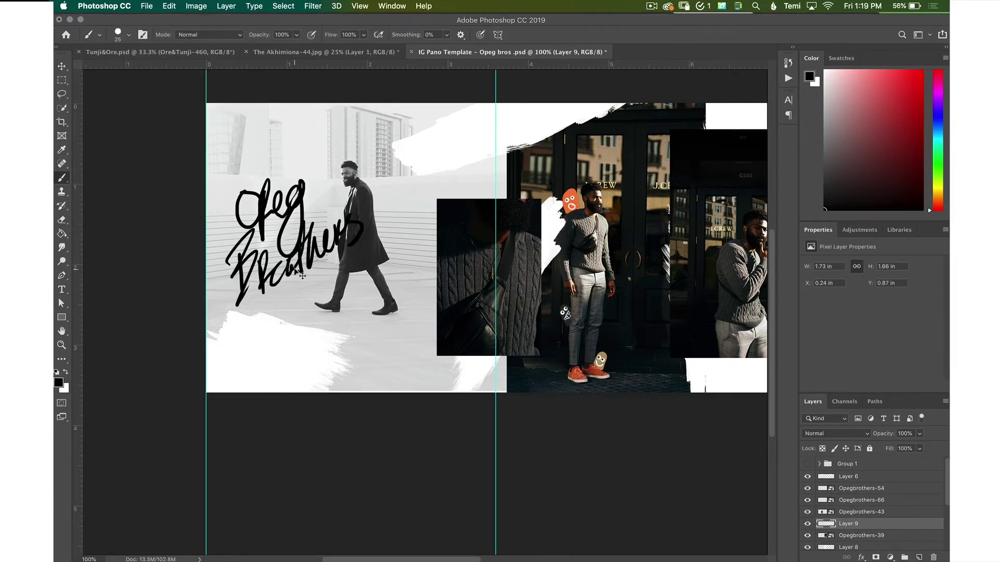
Undo the black lettering on the first slide and handwrite "Opeg Brothers" again on two slanted lines beside the walking man
key("super+z")
key("super+z")
key("super+z")
key("super+z")
key("super+z")
key("super+z")
mouse_move(225, 202)
left_mouse_down()
mouse_move(246, 199)
mouse_move(220, 188)
mouse_move(258, 187)
mouse_move(264, 214)
left_mouse_up()
key("super+z")
key("super+z")
left_click_drag(267, 178, 282, 184)
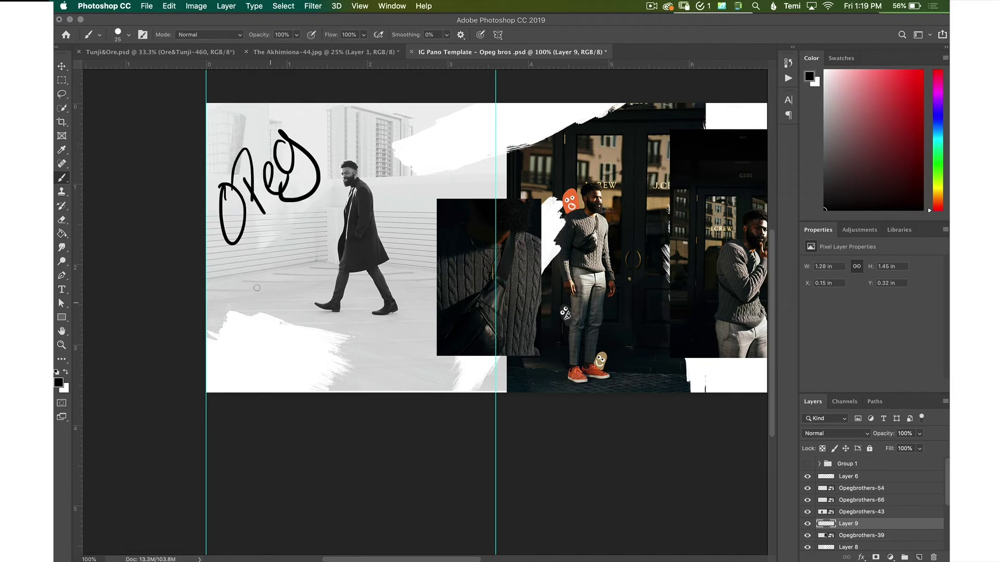
left_click_drag(226, 257, 247, 300)
left_click_drag(255, 265, 335, 167)
Scale down the handwritten lettering and move it onto the third slide, between the seated pair and the standing pair
key("super+t")
left_click_drag(346, 129, 306, 179)
key("Return")
key("super+minus")
key("v")
left_click(305, 293)
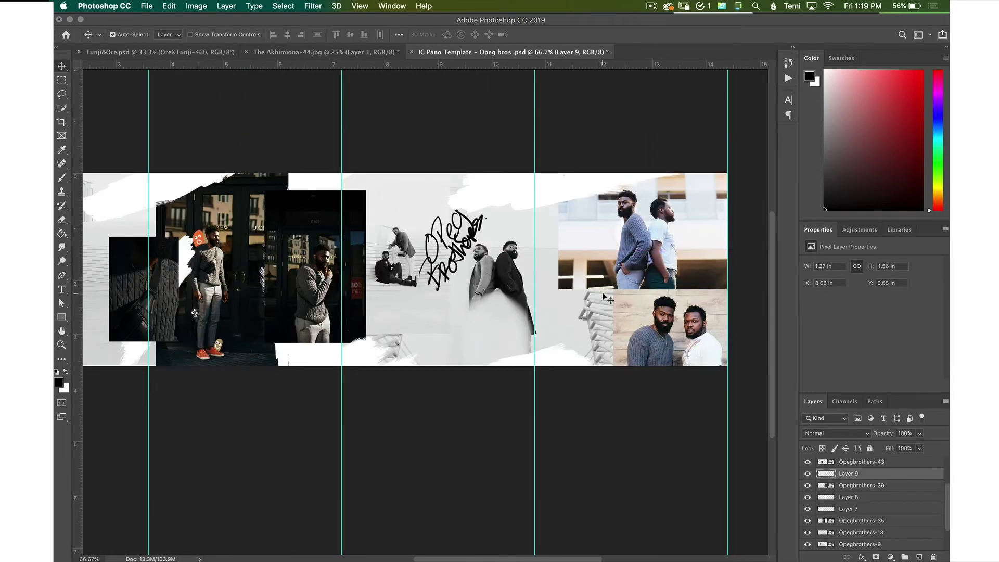
Undo the lettering and handwrite "Opeg Brothers." in black with a 15 px brush on two slanted lines beside the third slide's standing pair
key("super+plus")
key("super+plus")
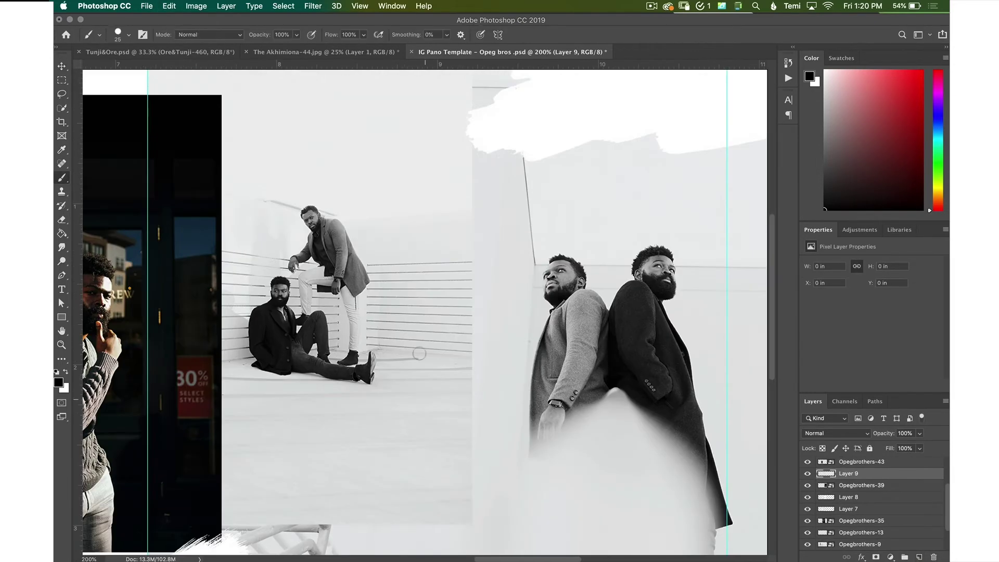
mouse_move(430, 271)
left_mouse_down()
mouse_move(468, 260)
mouse_move(422, 250)
left_mouse_up()
key("super+z")
key("super+z")
key("super+z")
key("super+z")
left_click_drag(438, 208, 476, 150)
left_click_drag(435, 332, 509, 273)
left_click_drag(497, 199, 574, 195)
left_click(591, 149)
Scale the lettering down to about 0.85 × 1.16 in and position it between the seated and standing pairs
key("super+t")
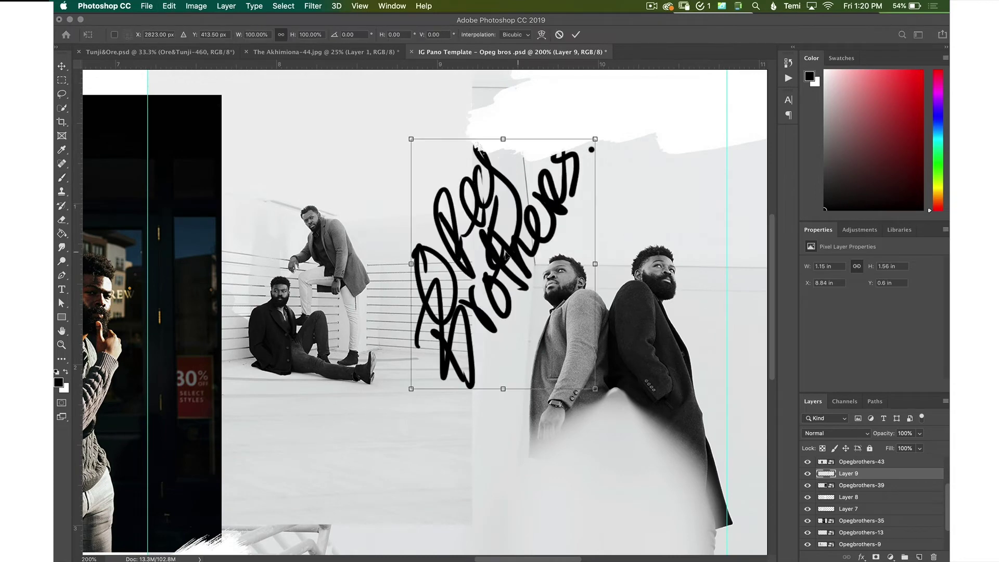
left_click_drag(506, 255, 464, 310)
left_click_drag(554, 194, 507, 257)
left_click_drag(469, 295, 491, 252)
key("Return")
key("super+minus")
key("super+minus")
key("super+minus")
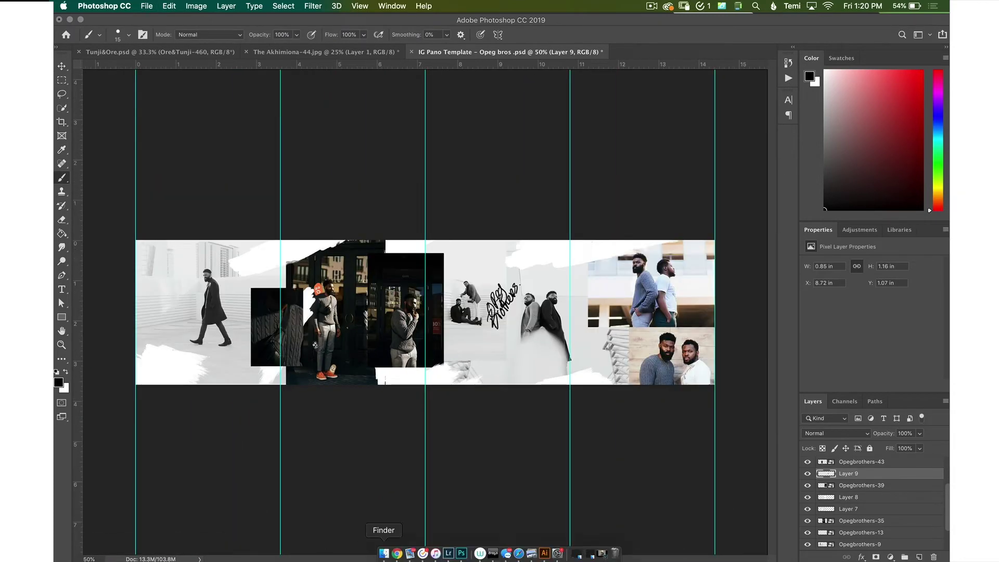
Place Opegbrothers-28.jpg from Finder, scale it down across the third and fourth slides' boundary, and bring its layer to the front
left_click(384, 553)
left_click(556, 405)
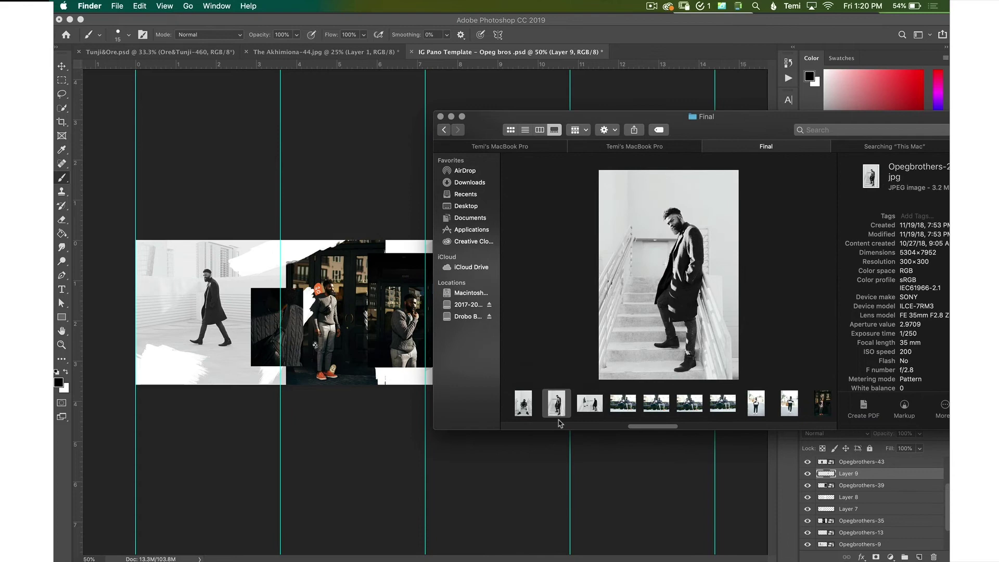
left_click_drag(589, 404, 364, 312)
left_click_drag(533, 240, 428, 309)
left_click_drag(370, 343, 598, 321)
key("Return")
key("super+shift+bracketright")
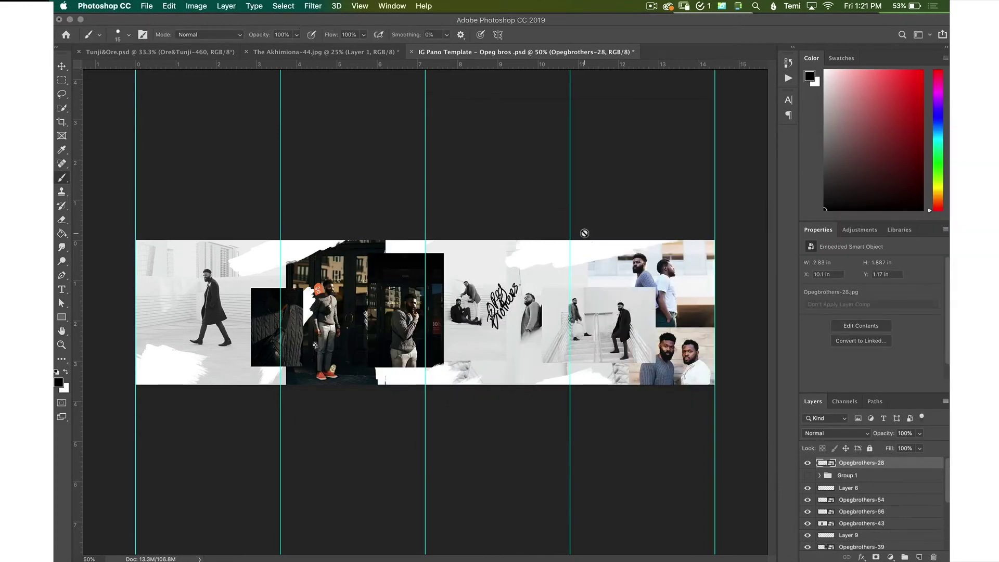
Shrink the Opegbrothers-28 photo further and position it on the fourth slide beside the two colour portraits
key("super+t")
left_click_drag(655, 287, 606, 320)
left_click_drag(588, 338, 628, 319)
key("Return")
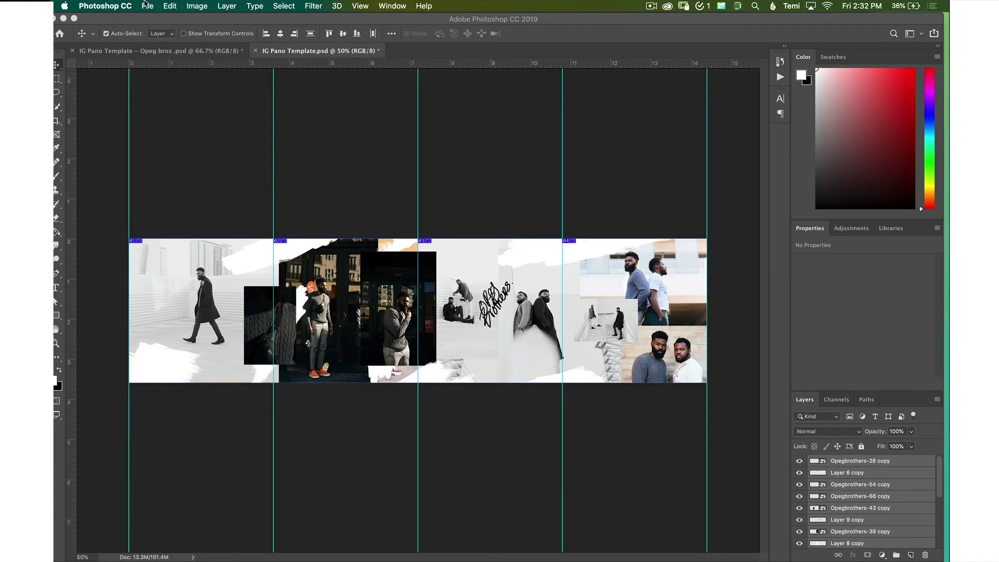
Open the sliced panorama in Save for Web with the JPEG High preset and Bicubic resampling
left_click(146, 5)
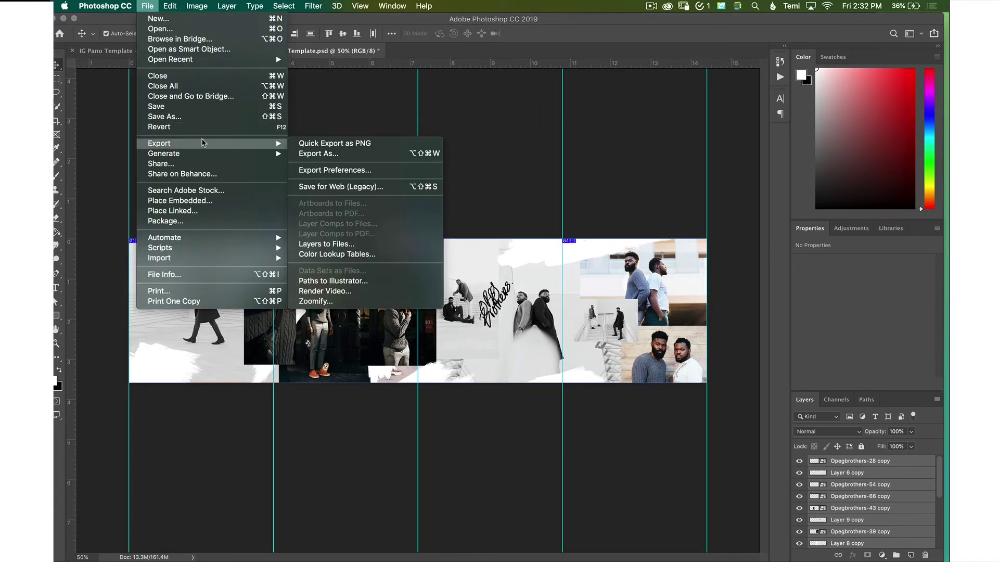
mouse_move(274, 146)
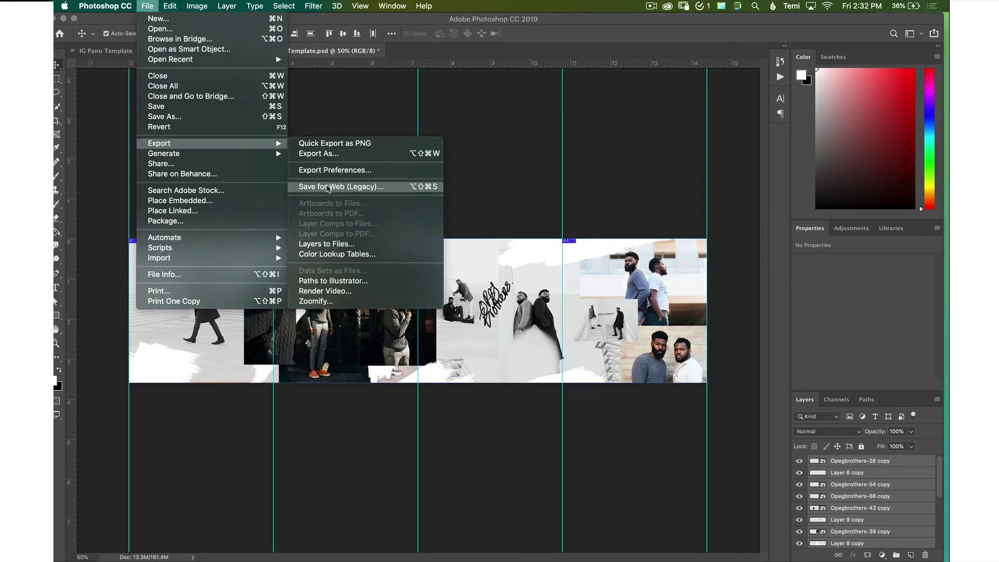
left_click(329, 191)
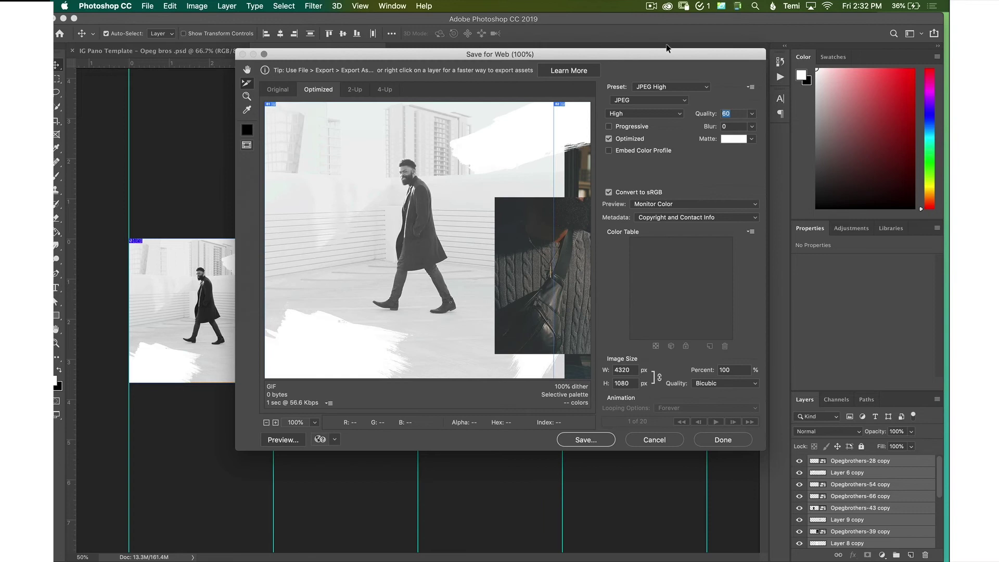
left_click(654, 89)
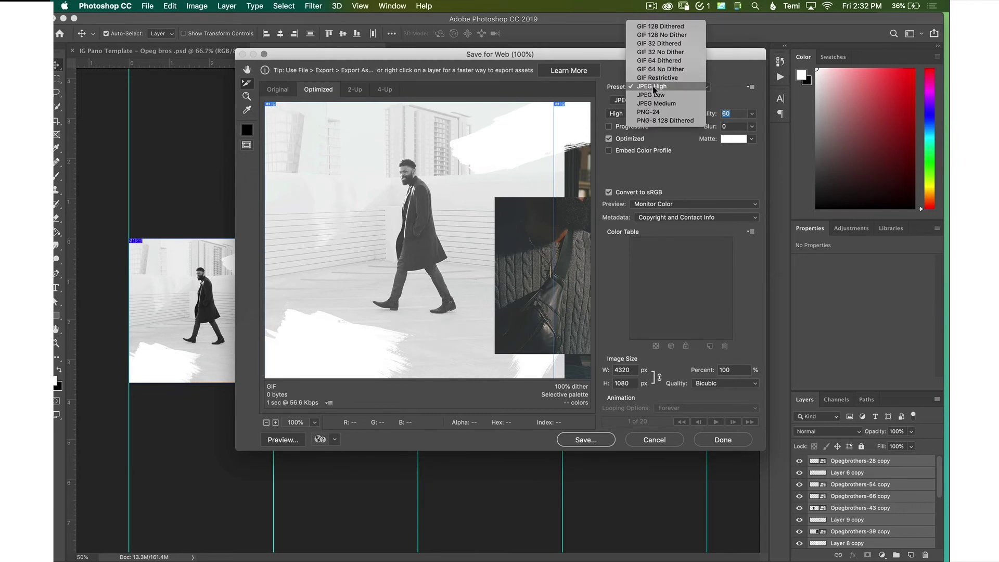
left_click(653, 87)
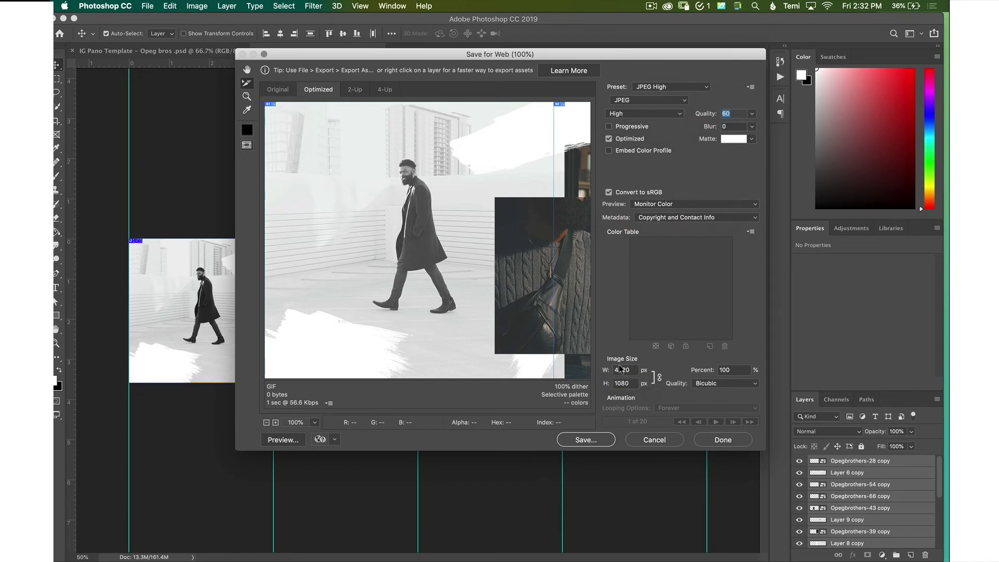
left_click(715, 385)
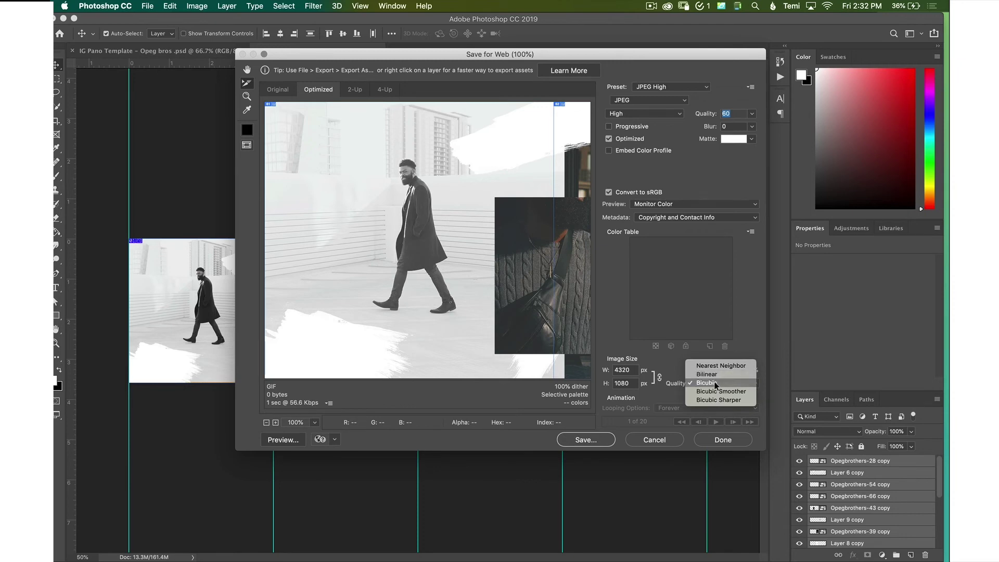
left_click(716, 385)
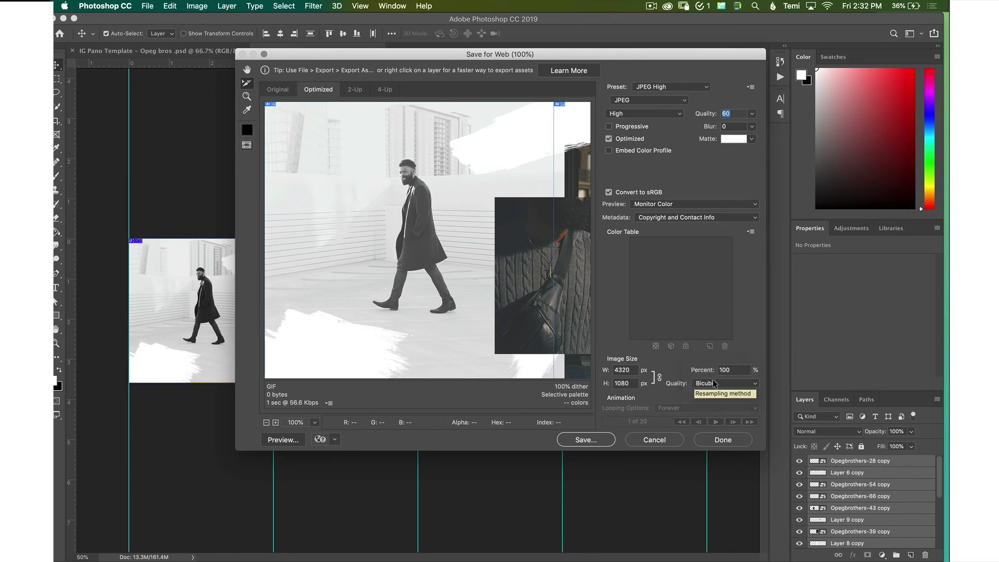
Save all slices as images only under IG-Pano-Template.jpg in the Backups folder, replacing the existing files
left_click(596, 440)
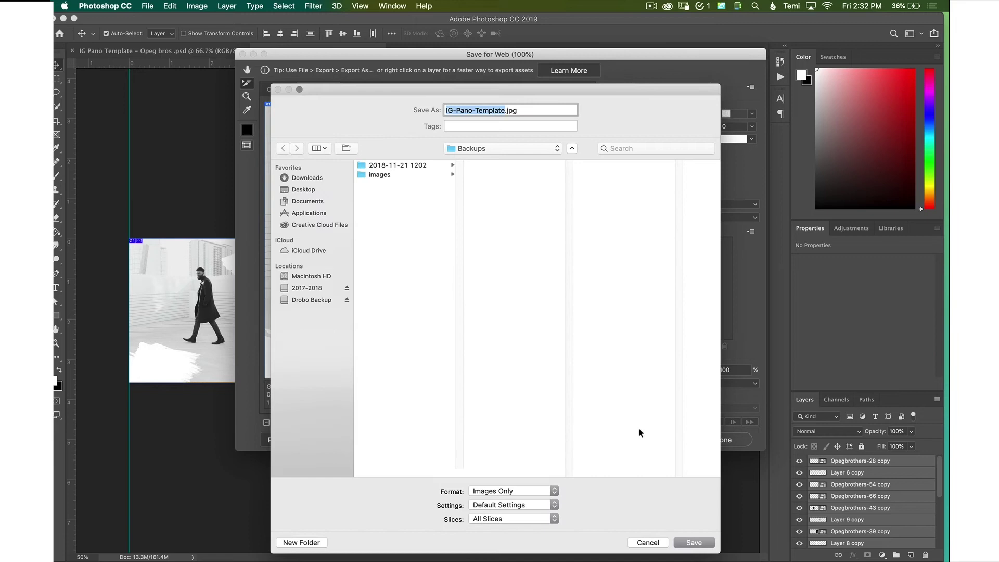
left_click(393, 265)
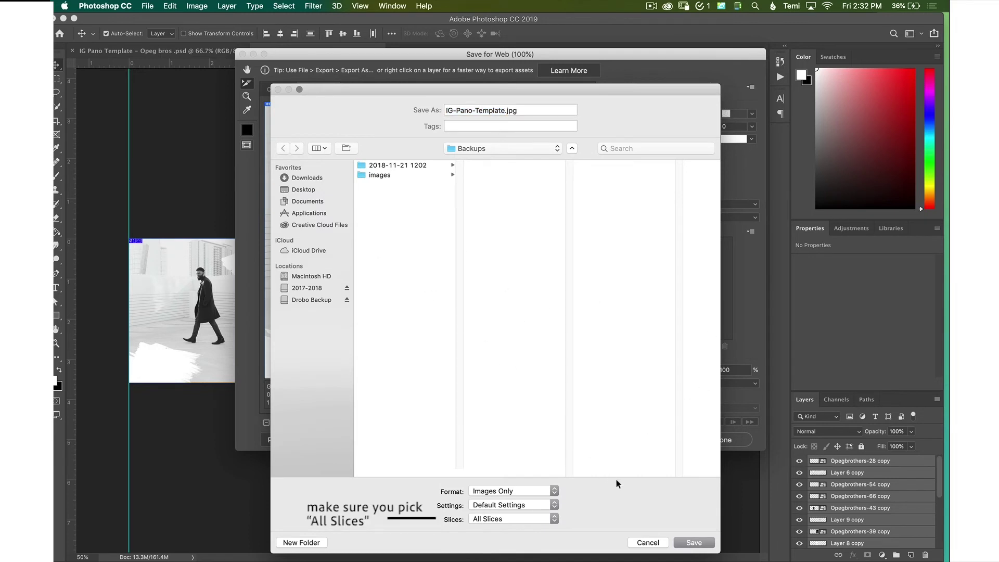
left_click(694, 541)
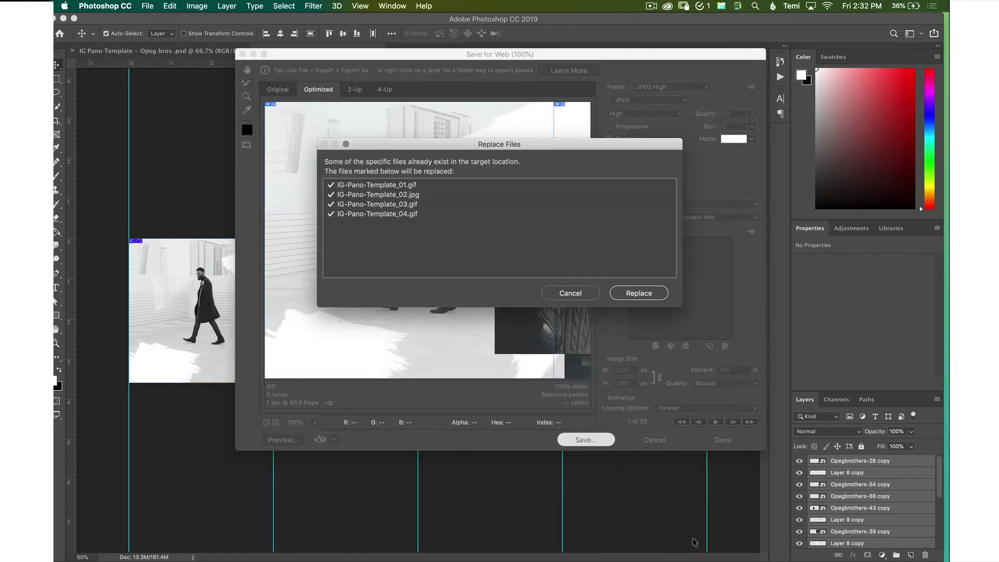
left_click(648, 293)
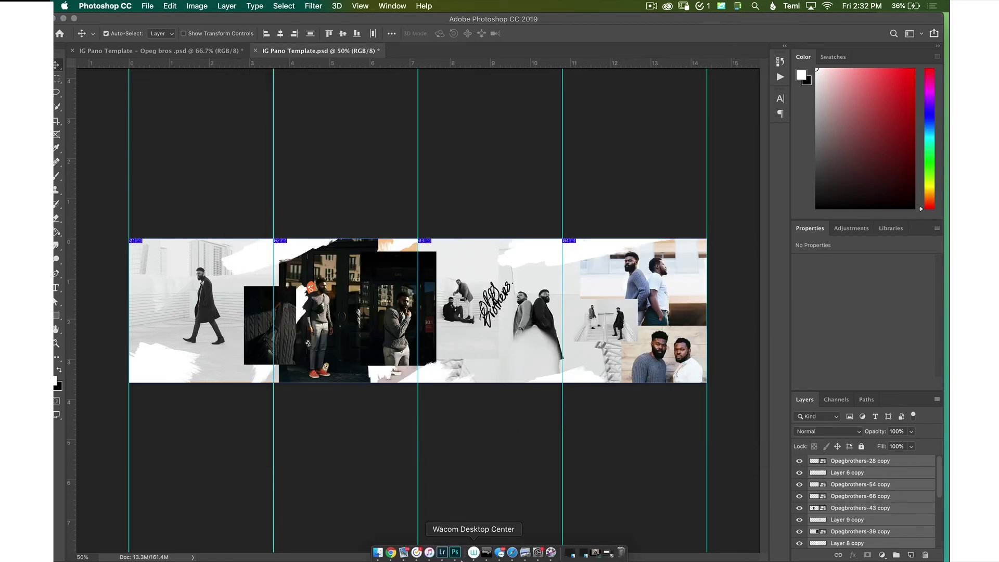
Switch to Finder and open the exported images folder at Opeg Brothers > Opeg bros > Backups > images
left_click(378, 552)
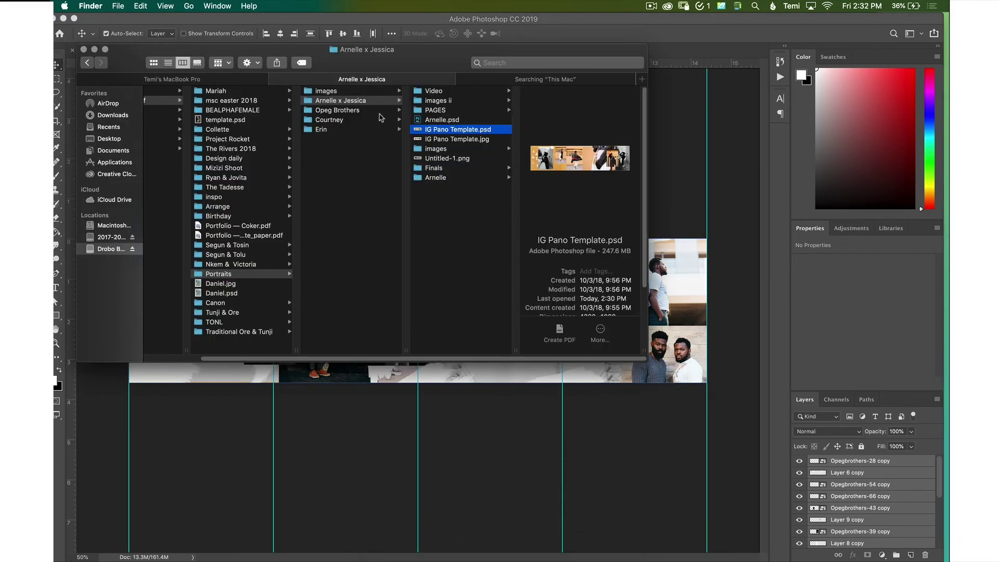
left_click(350, 111)
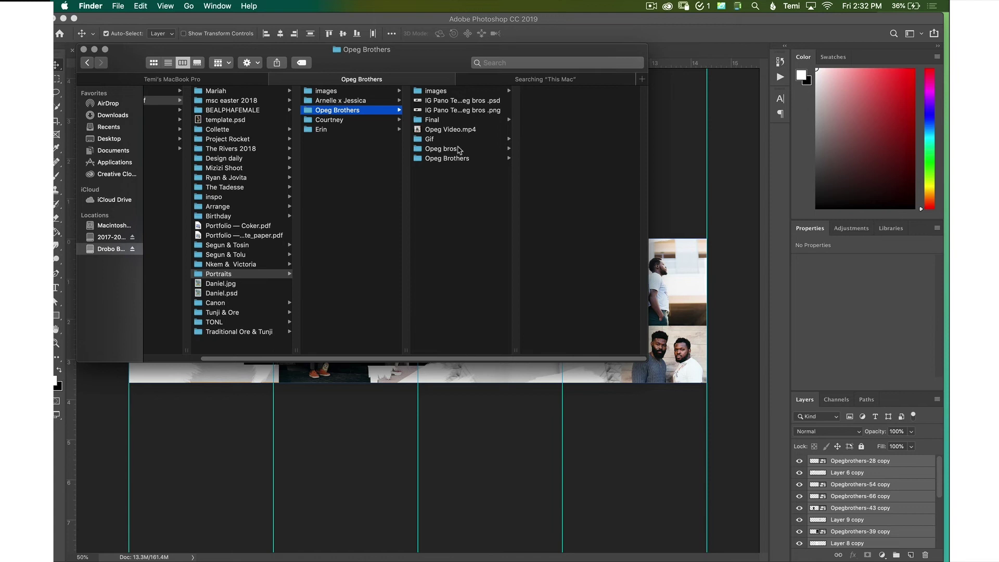
left_click(459, 149)
left_click(573, 93)
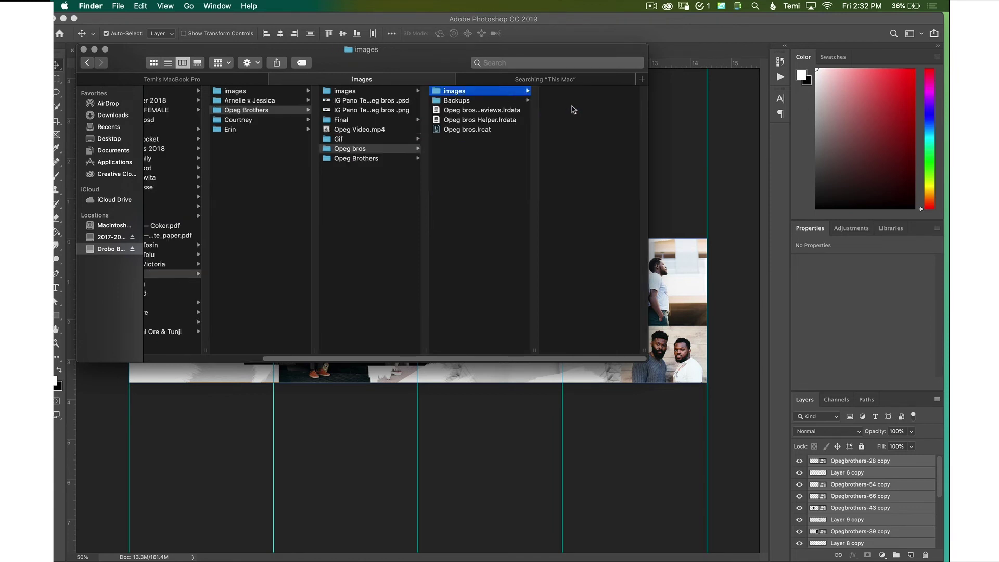
left_click(456, 100)
left_click(568, 92)
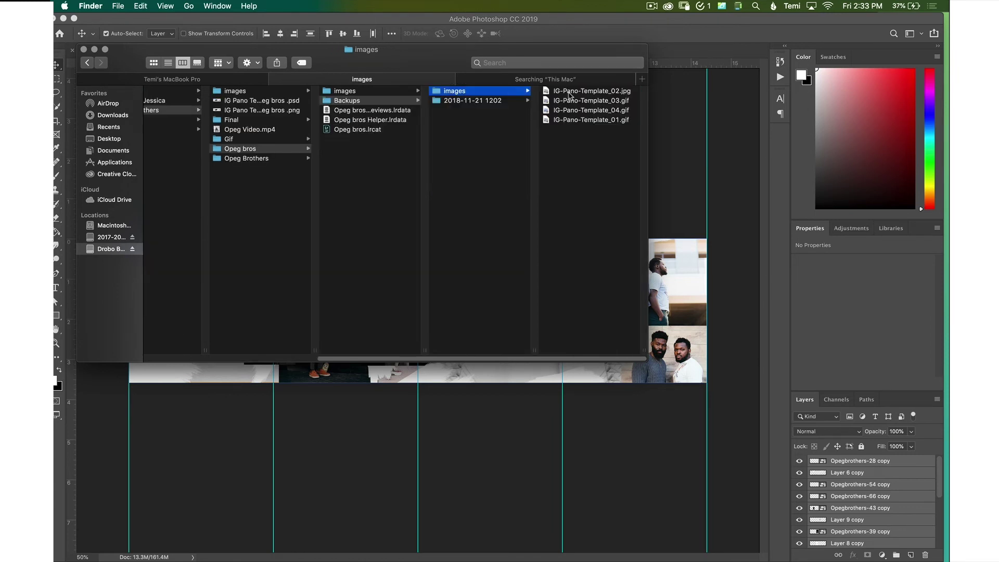
Rename IG-Pano-Template_03.gif to IG-Pano-Template_03.jpg and accept the extension change
left_click(617, 102)
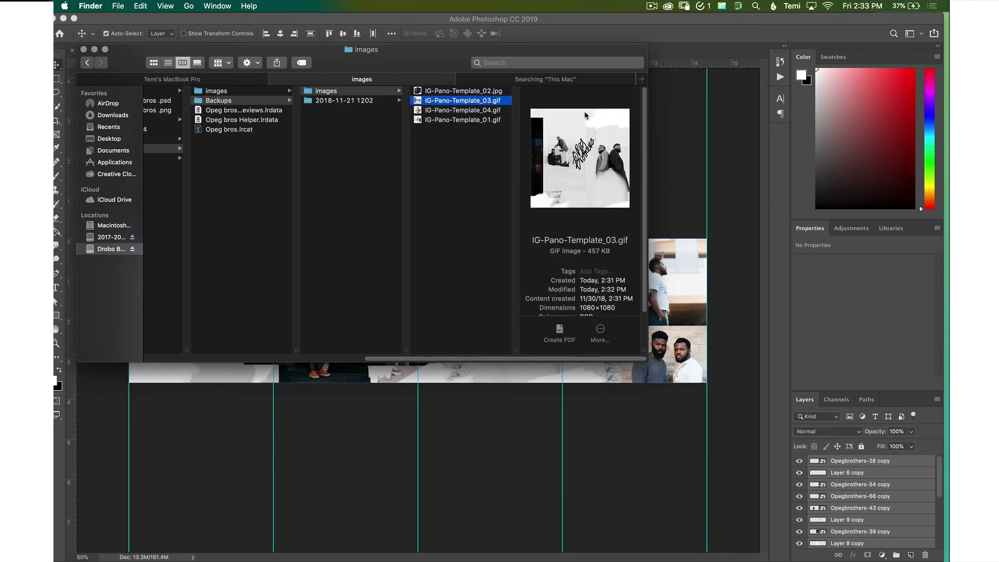
left_click(497, 103)
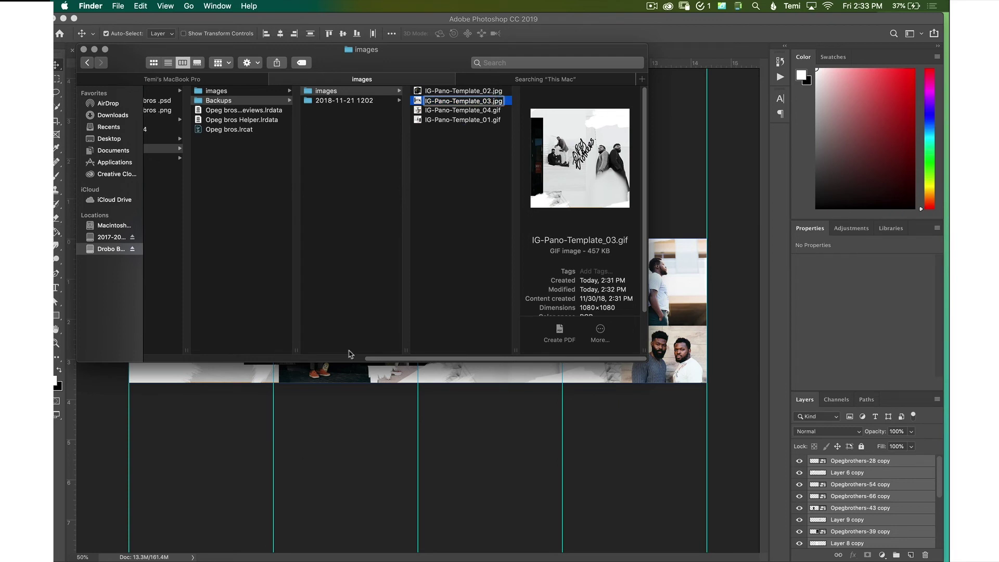
type("jpg")
key("Return")
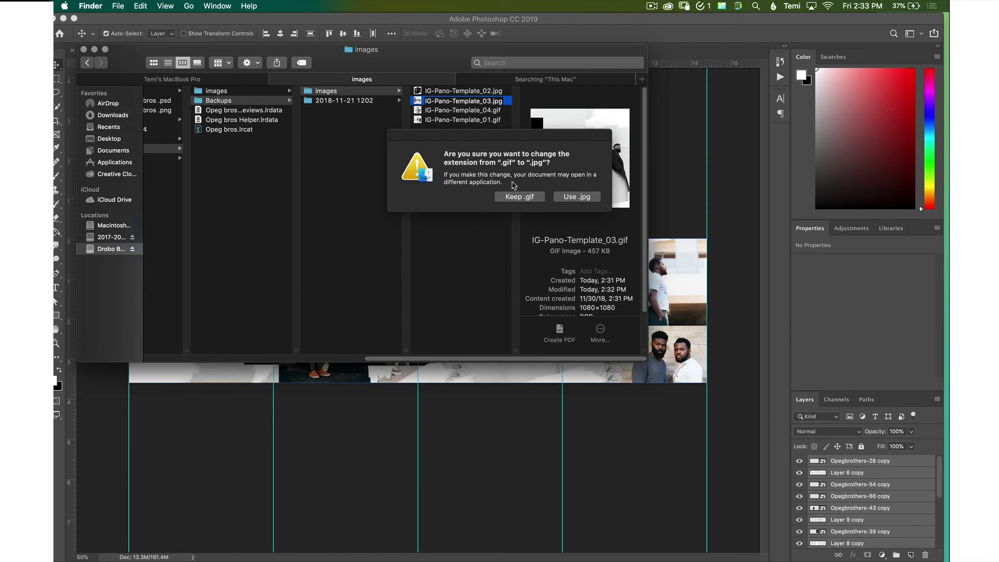
left_click(577, 197)
Open the name of IG-Pano-Template_04.gif for editing and select its extension
left_click(492, 112)
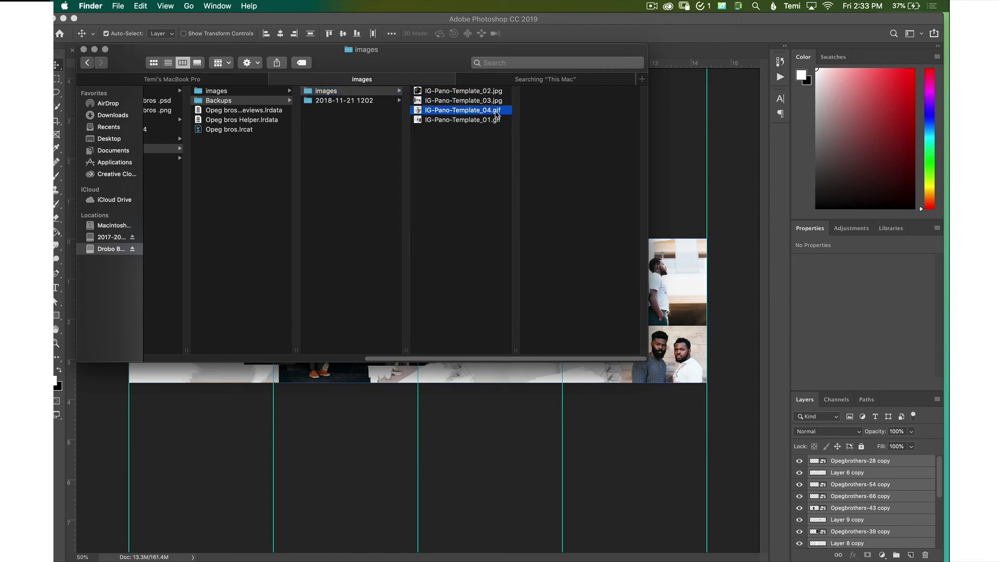
key("Return")
left_click_drag(493, 110, 498, 110)
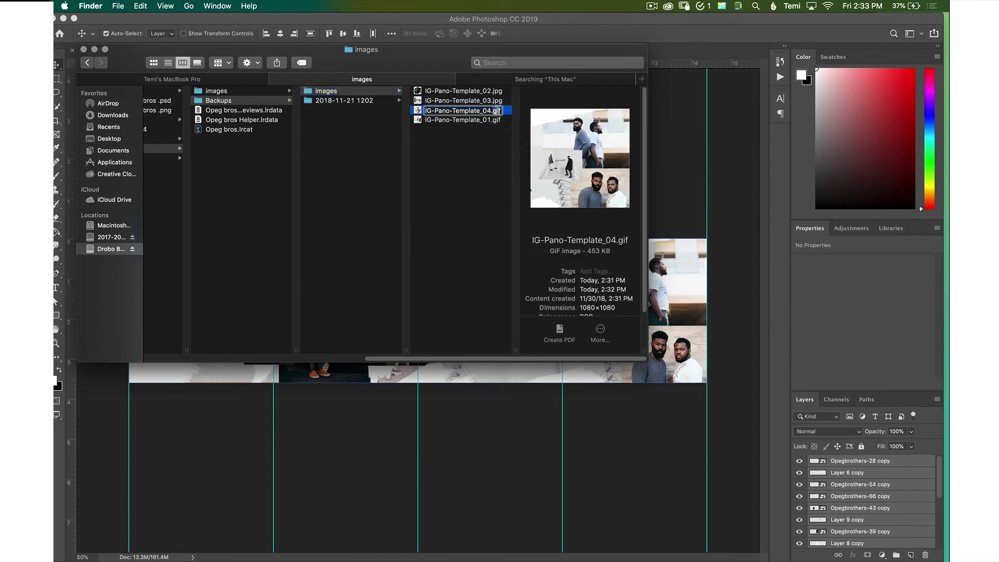